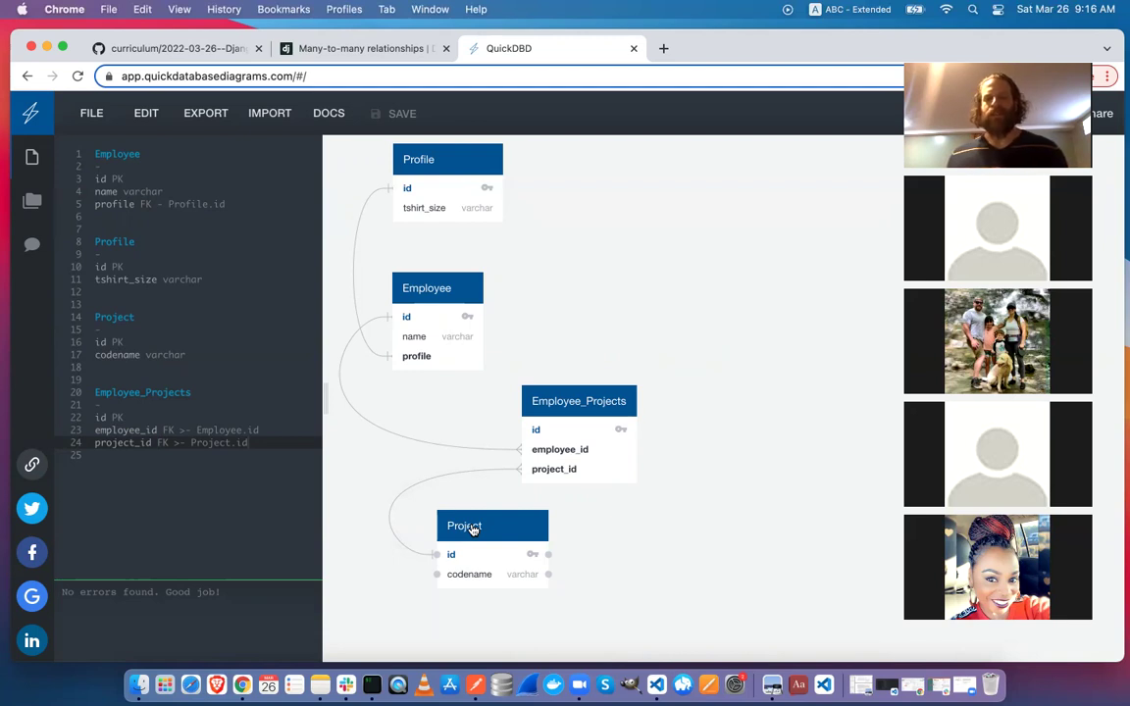
Search the web for "sheets" in a new browser tab and open the Google Sheets product page
left_click(663, 47)
type("spr")
key("BackSpace")
type("sheet")
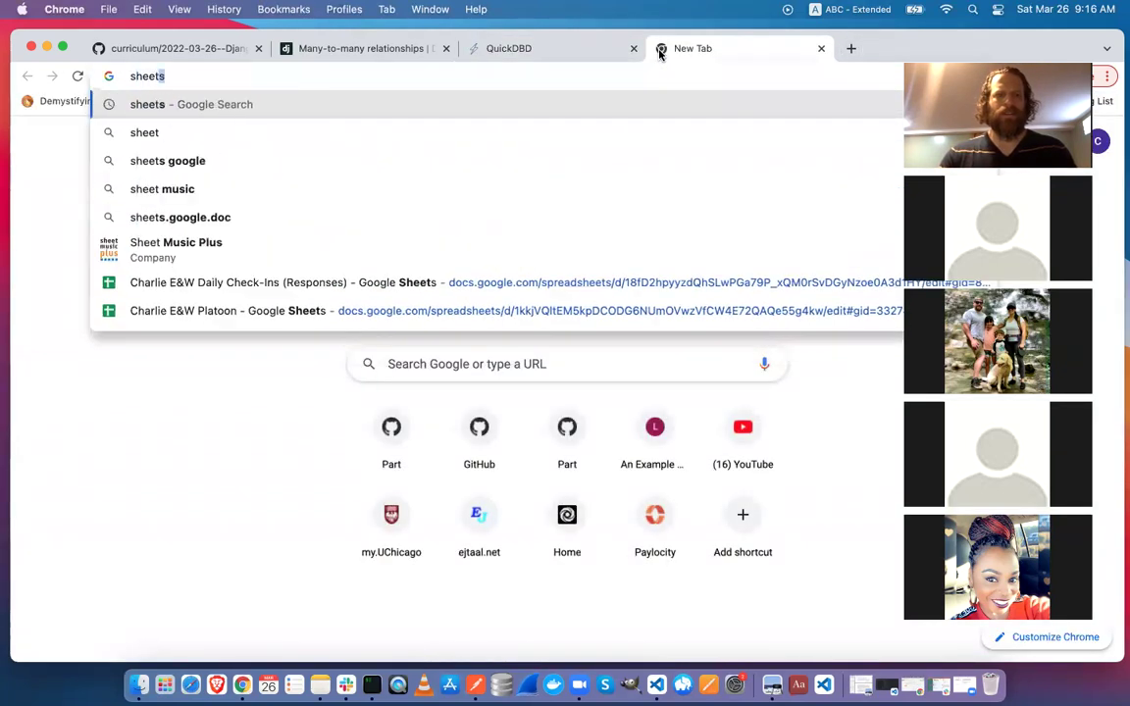
key("Return")
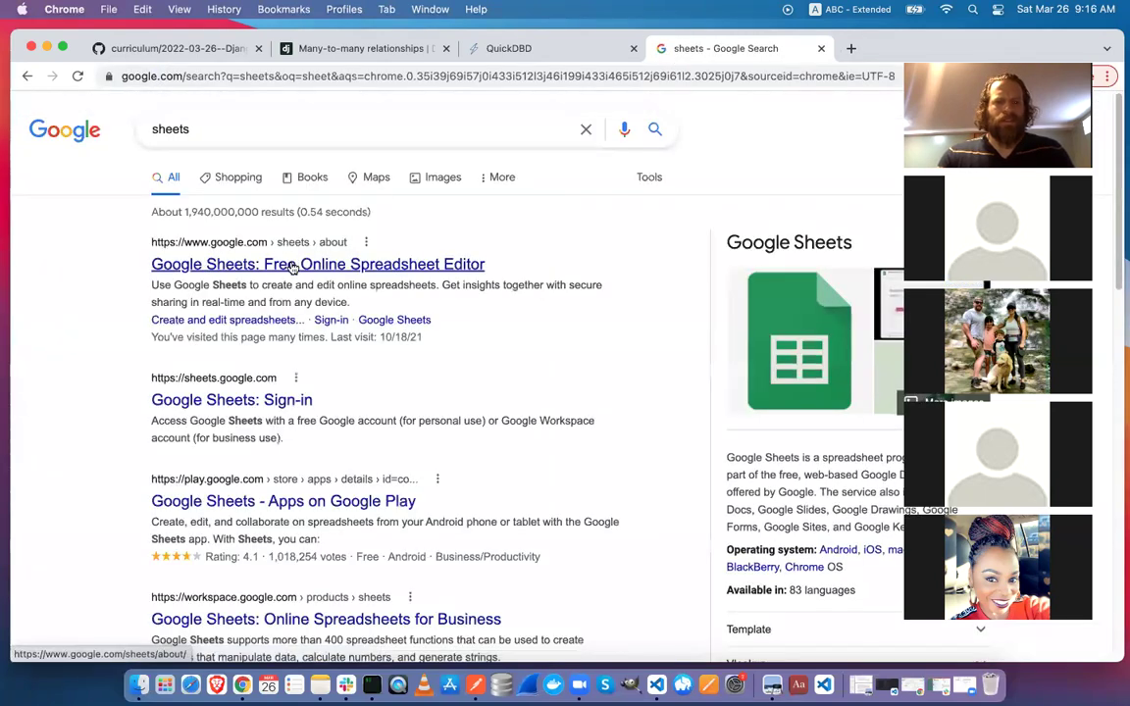
left_click(291, 265)
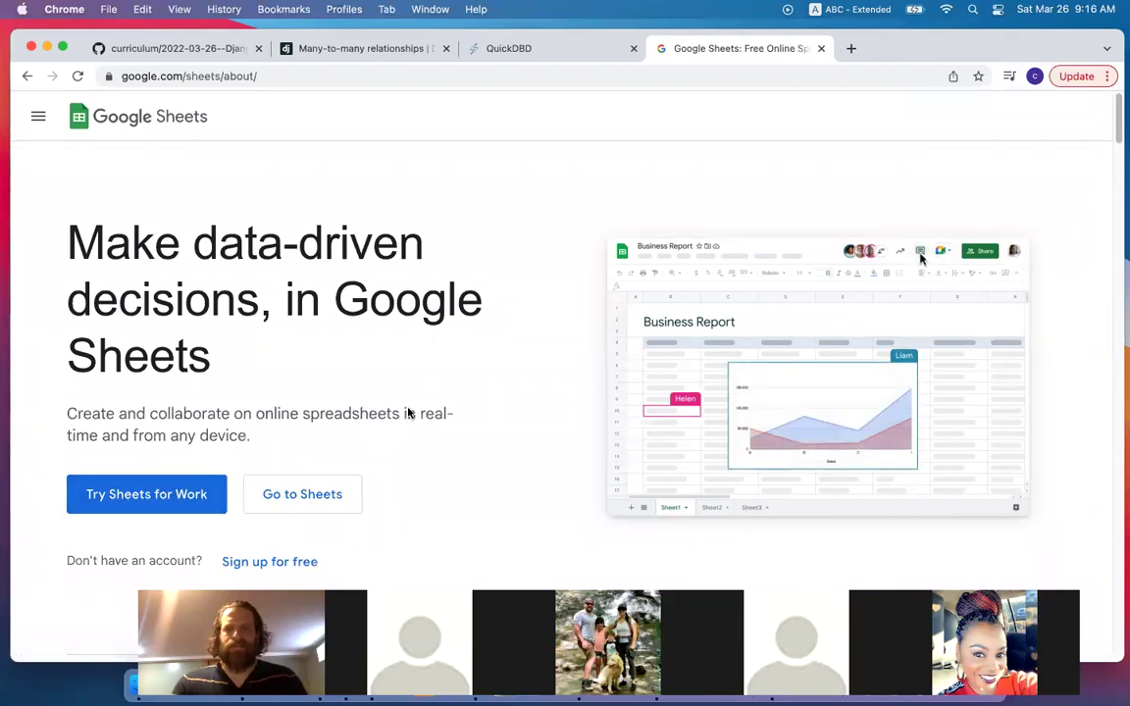
Go to Google Sheets, create a blank spreadsheet and dismiss the people chips introduction
left_click(295, 495)
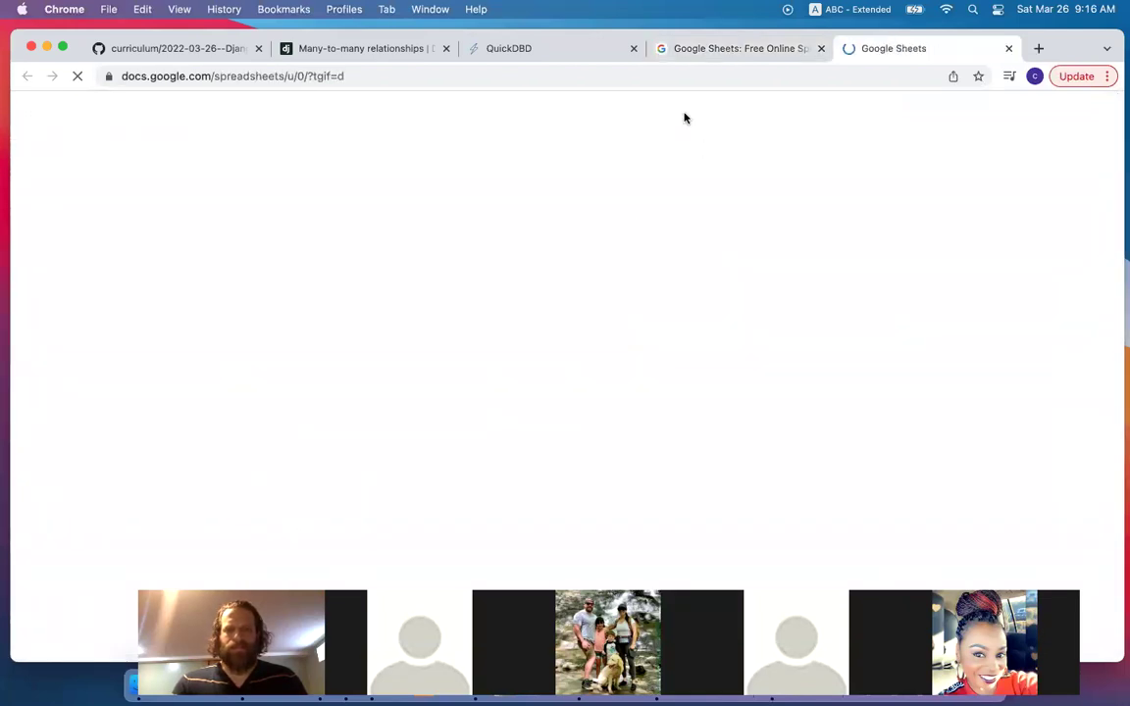
left_click(181, 245)
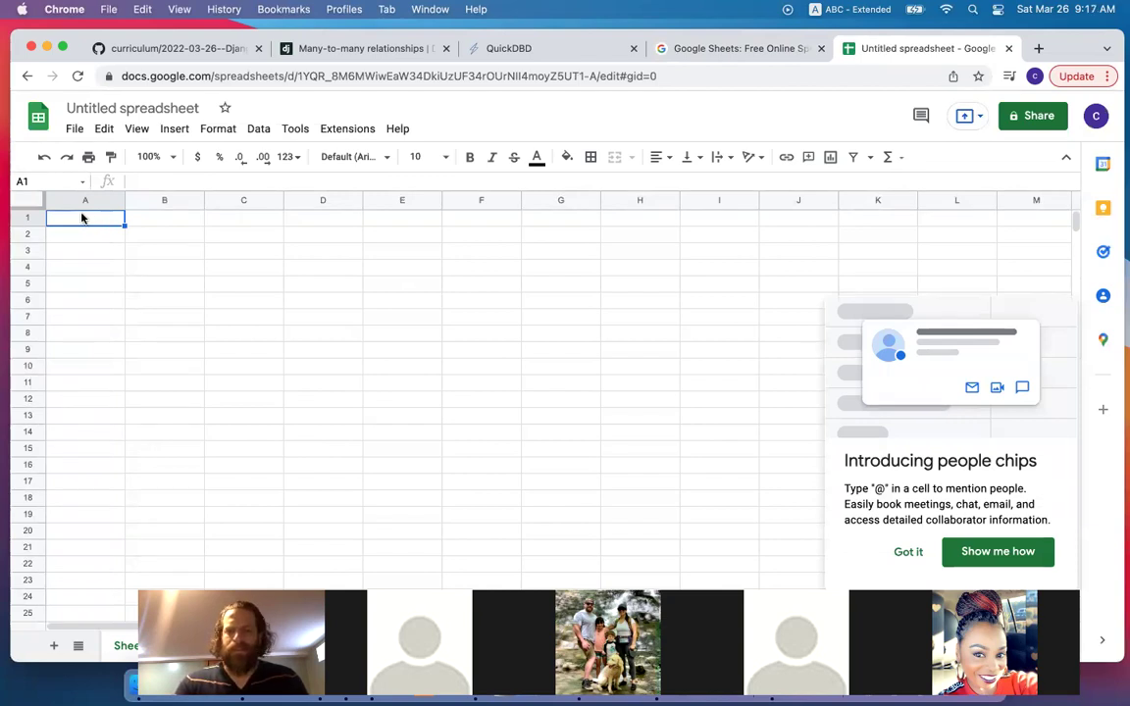
left_click(903, 552)
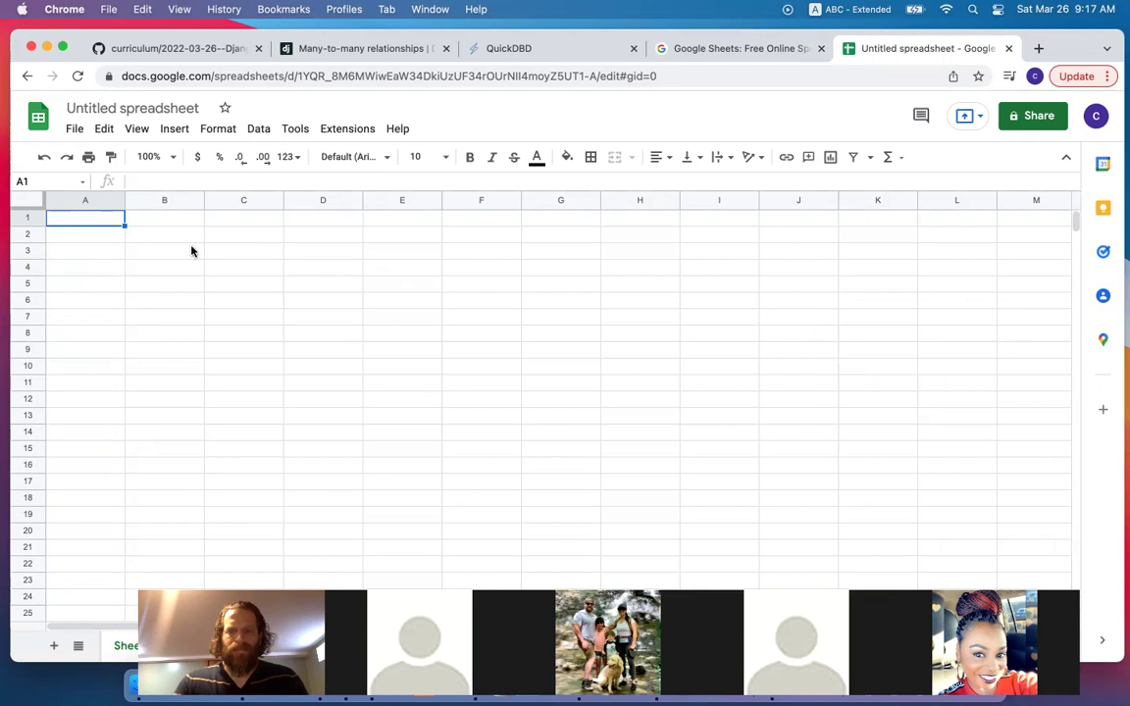
Enter the label "Employee Table" in B3 with the column headers "id" in C3 and "name" in D3
left_click(134, 253)
type("E")
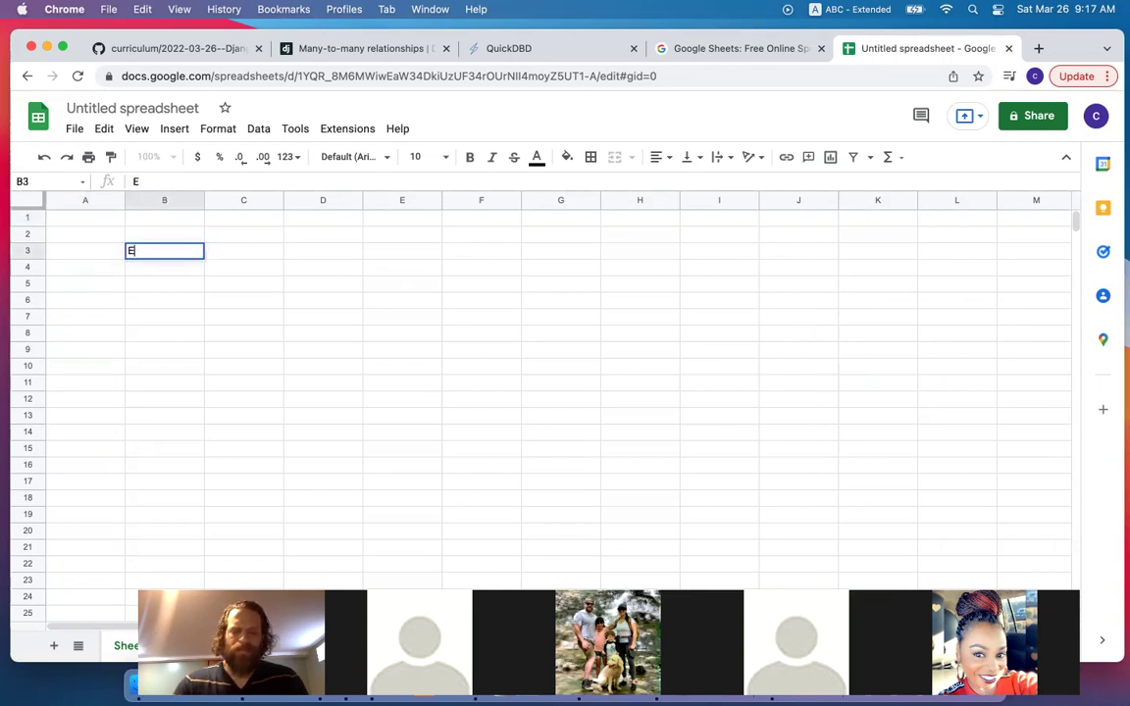
type("mployee")
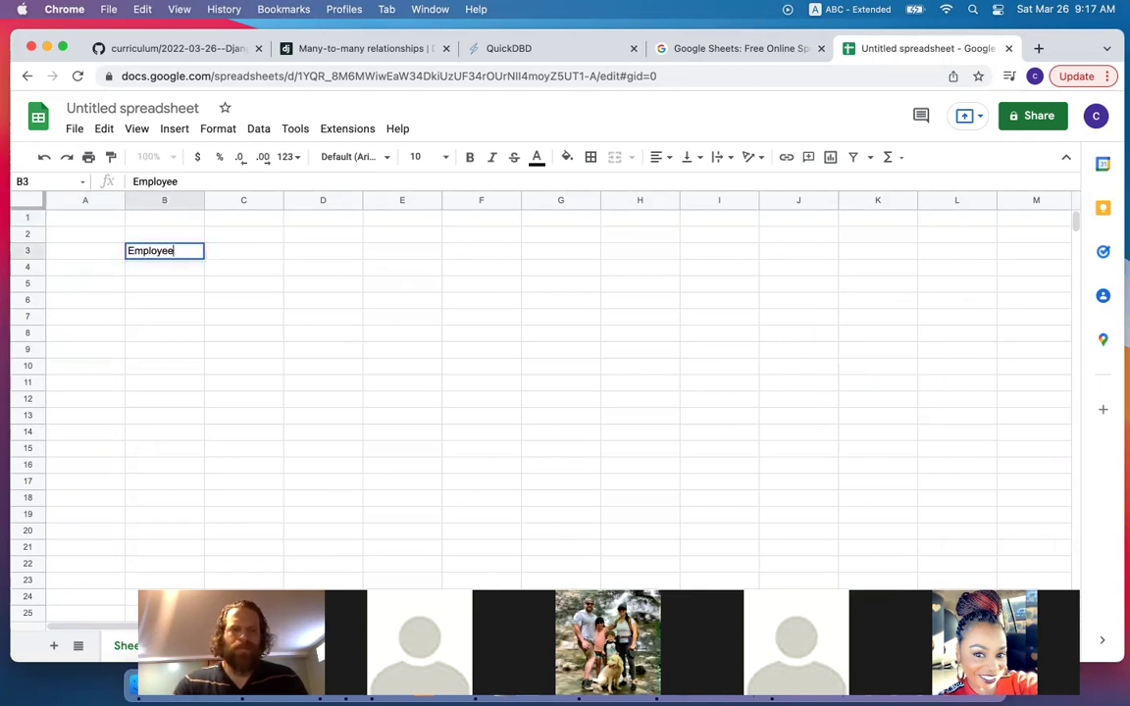
type(" Table")
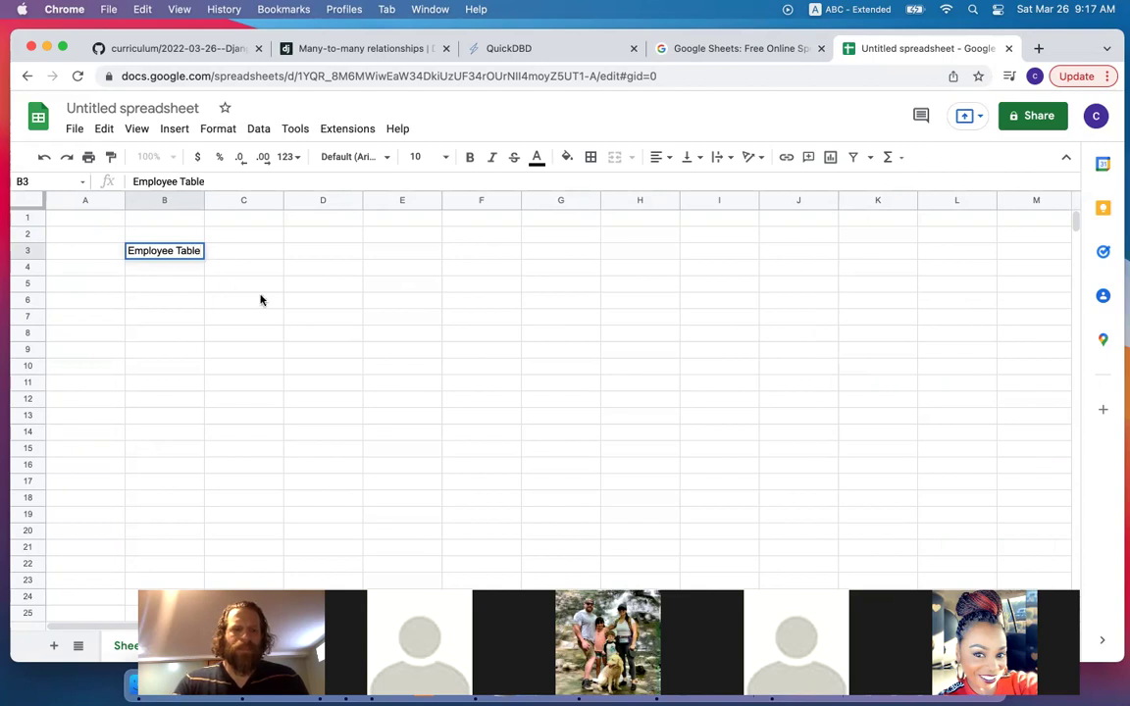
left_click(225, 272)
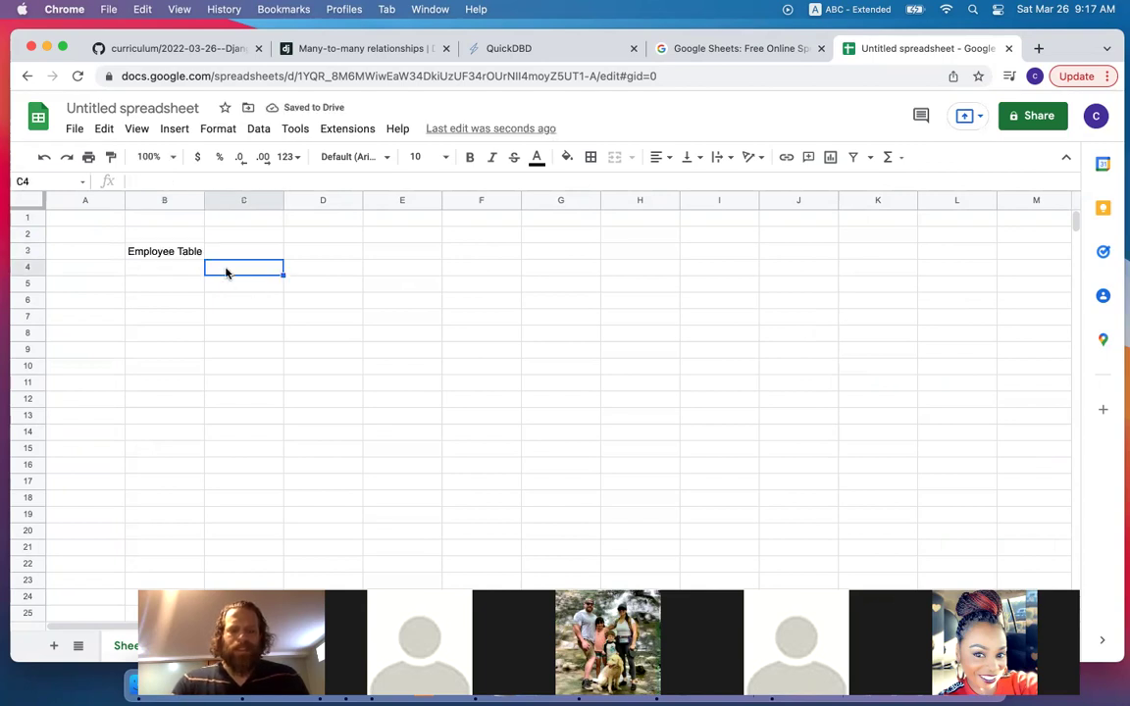
left_click(243, 251)
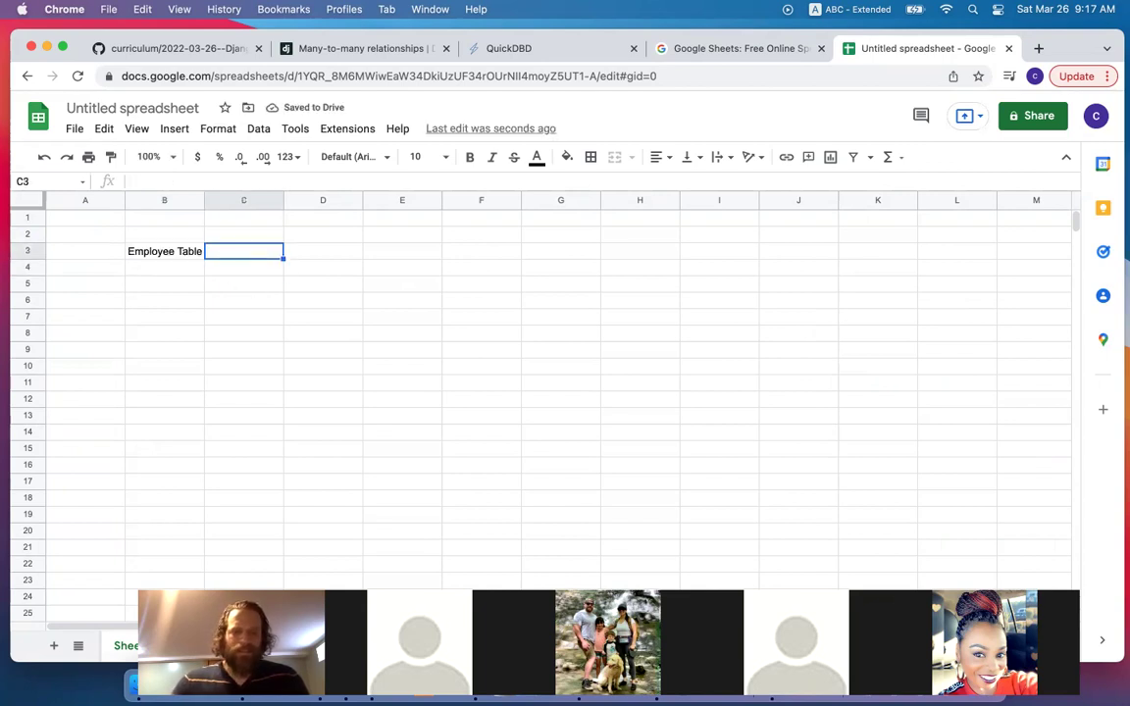
type("id")
key("Tab")
type("name")
key("Return")
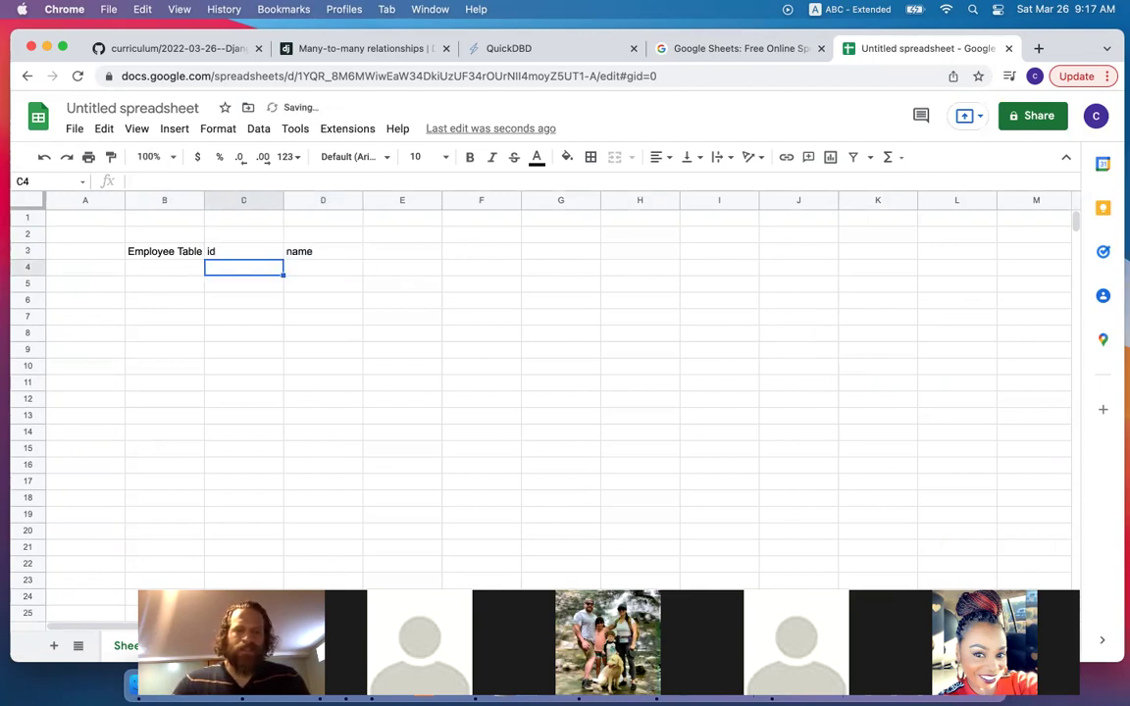
Fill the employee id column in C4:C6 with 1, 2 and 3
type("1")
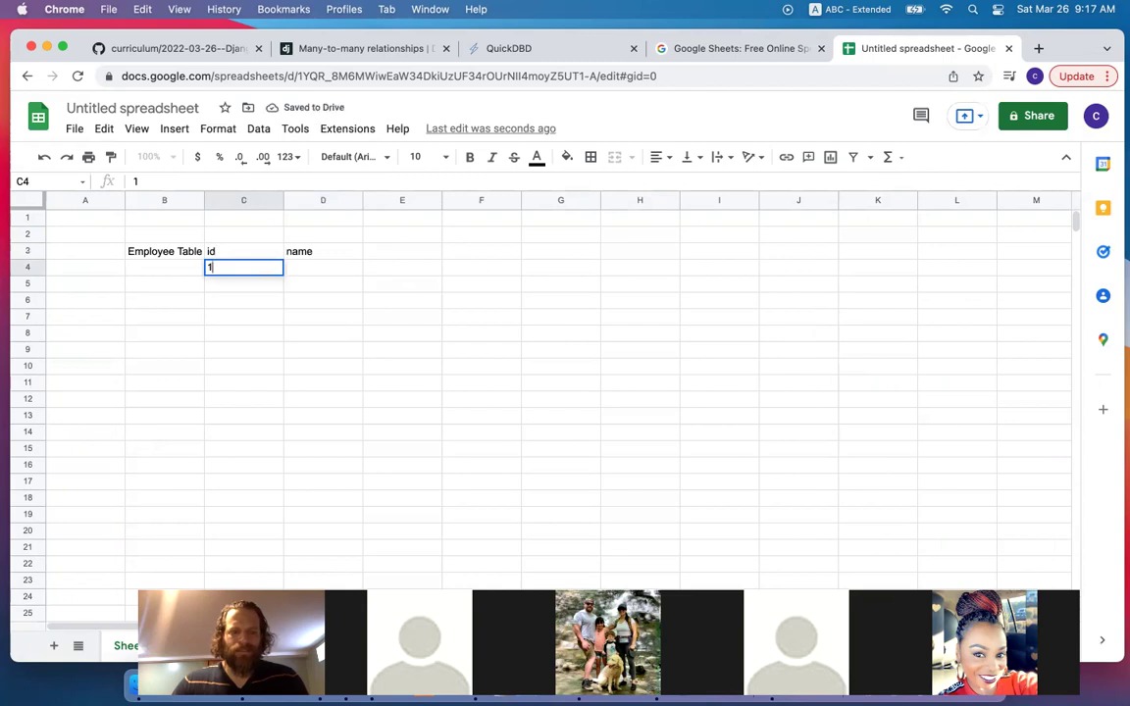
key("Return")
type("2")
key("Return")
type("3")
key("Tab")
Enter the three employees' first names in D4:D6 under the name header
key("Up")
key("Up")
type("Bob")
key("Return")
type("Sue")
key("Return")
type("Jane")
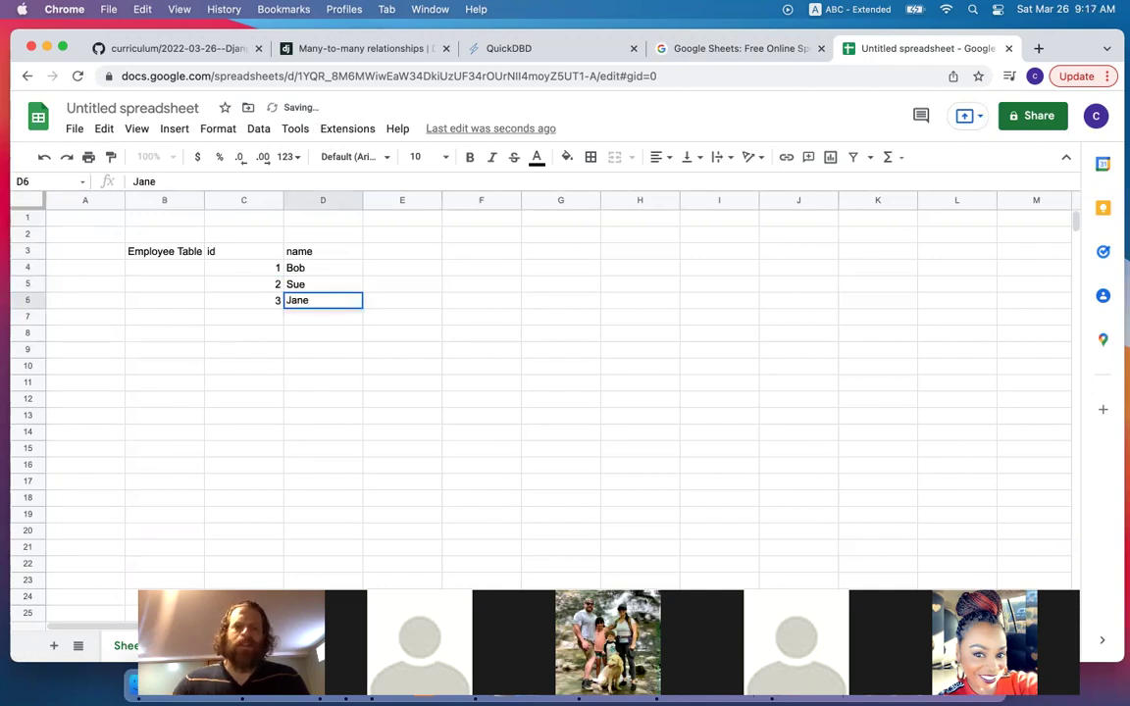
key("Tab")
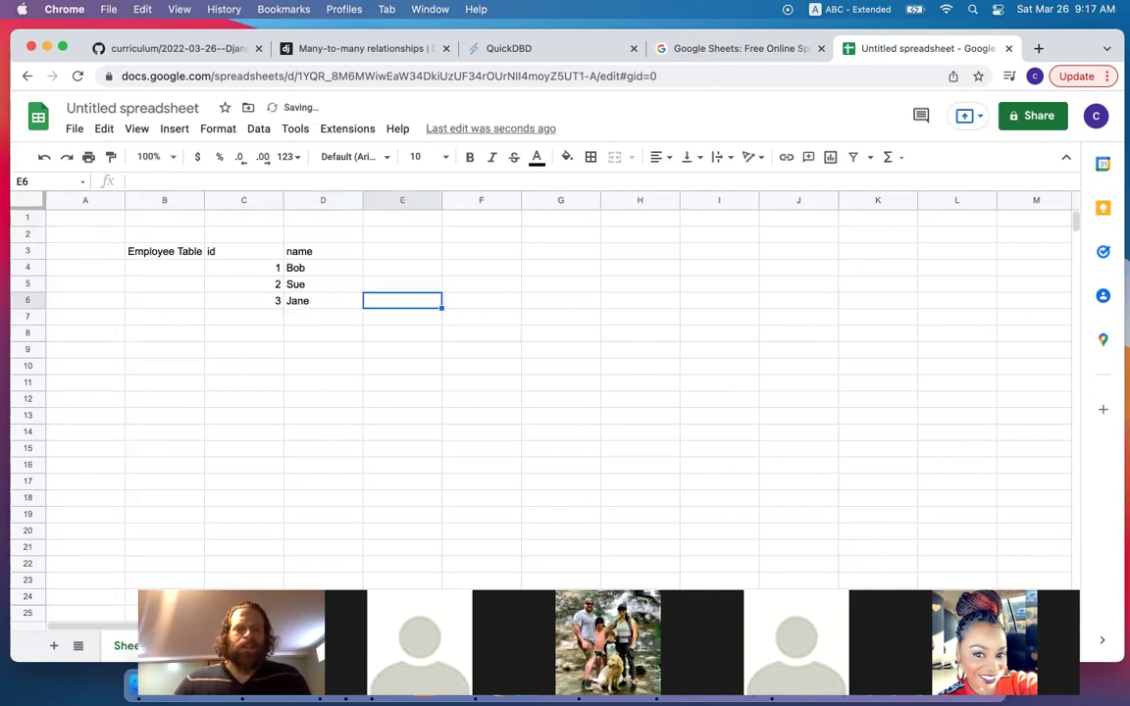
Make the employee data in C3:D6 bold
left_click_drag(235, 251, 314, 297)
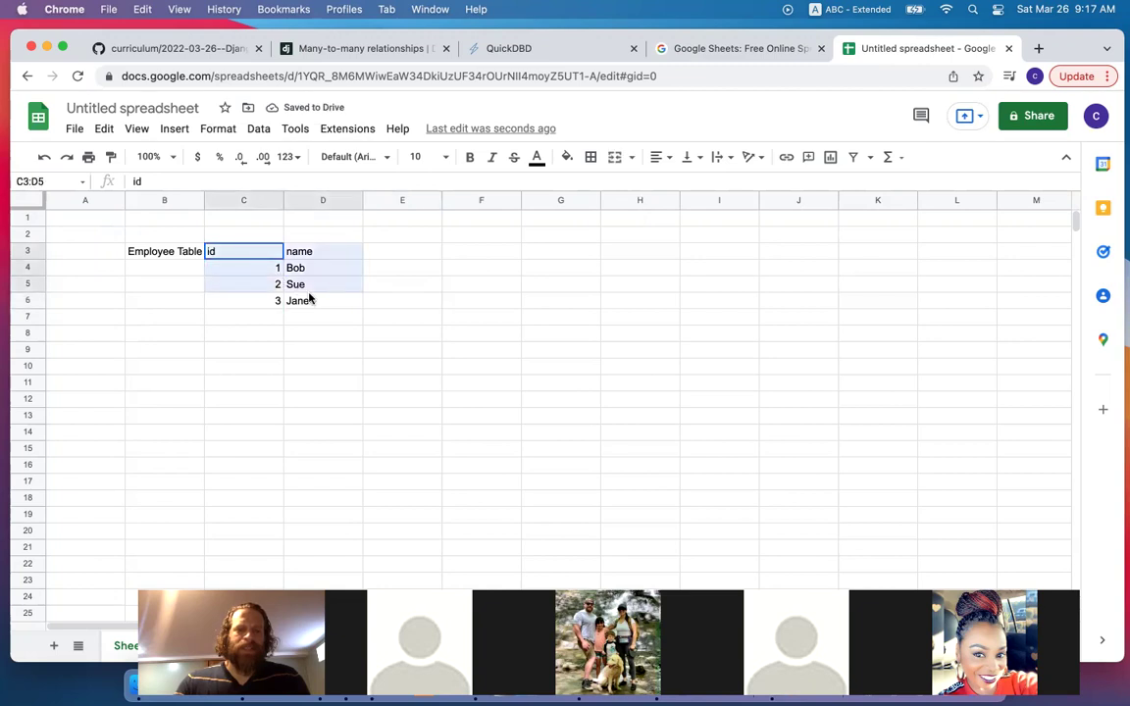
key("super+b")
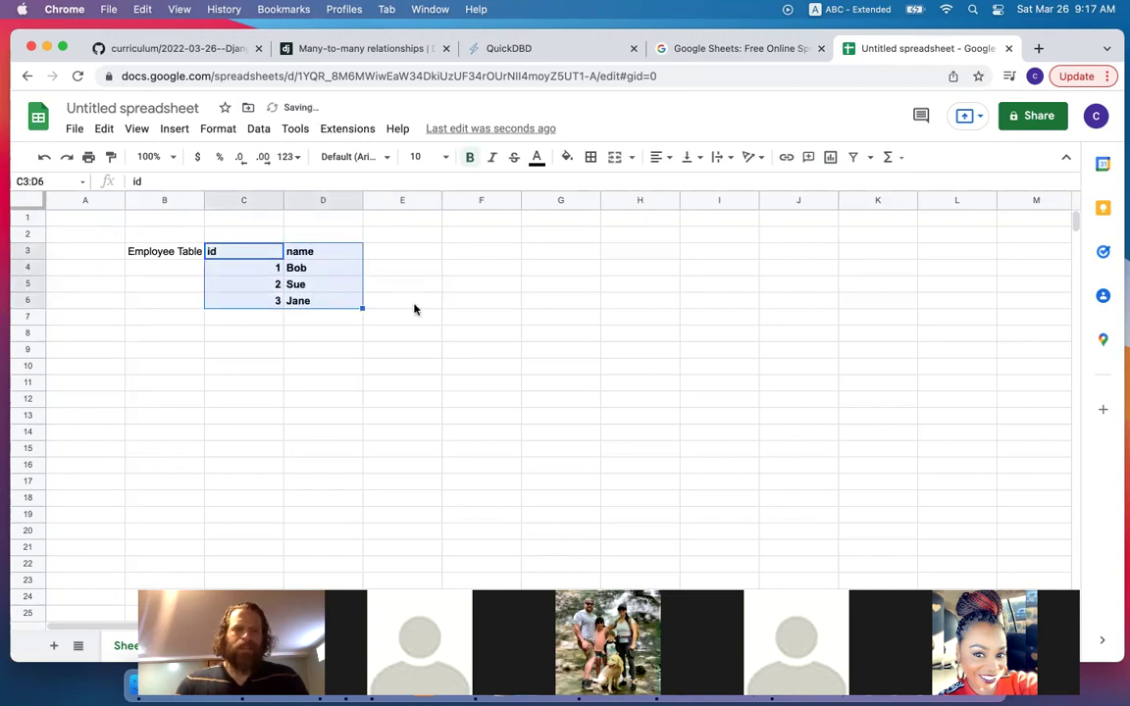
left_click(472, 330)
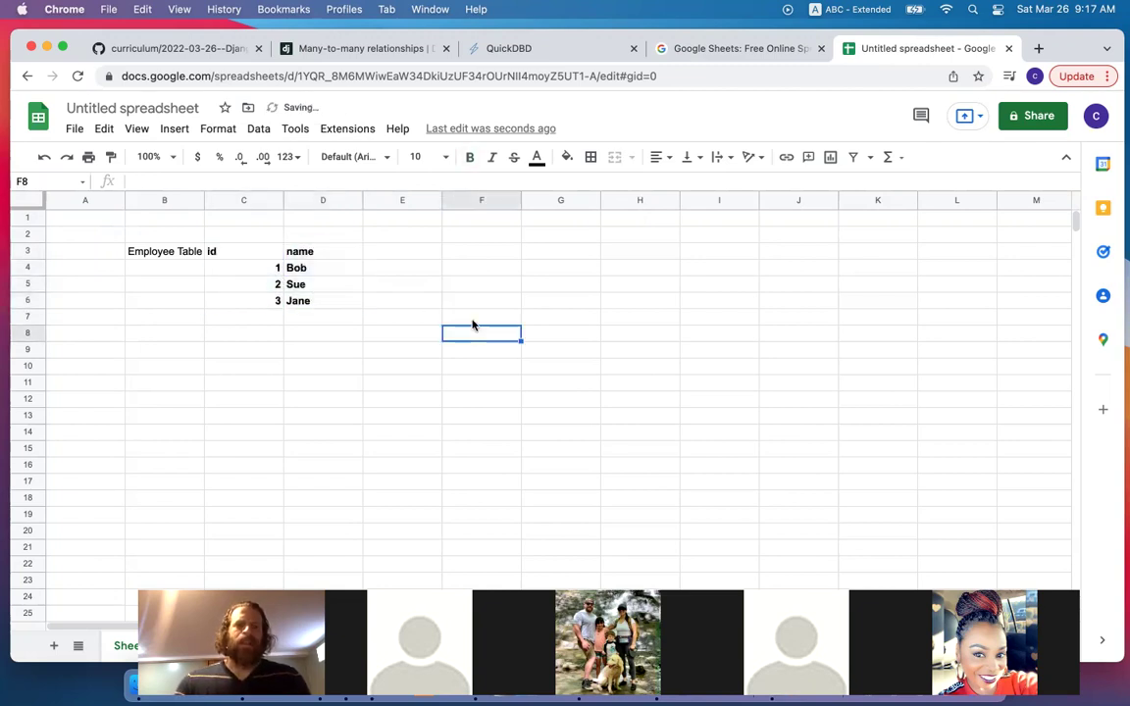
Enter the label "Project Table" in F3 and an "id" column in G3:G5 with the values 1 and 2
left_click(480, 261)
left_click(475, 253)
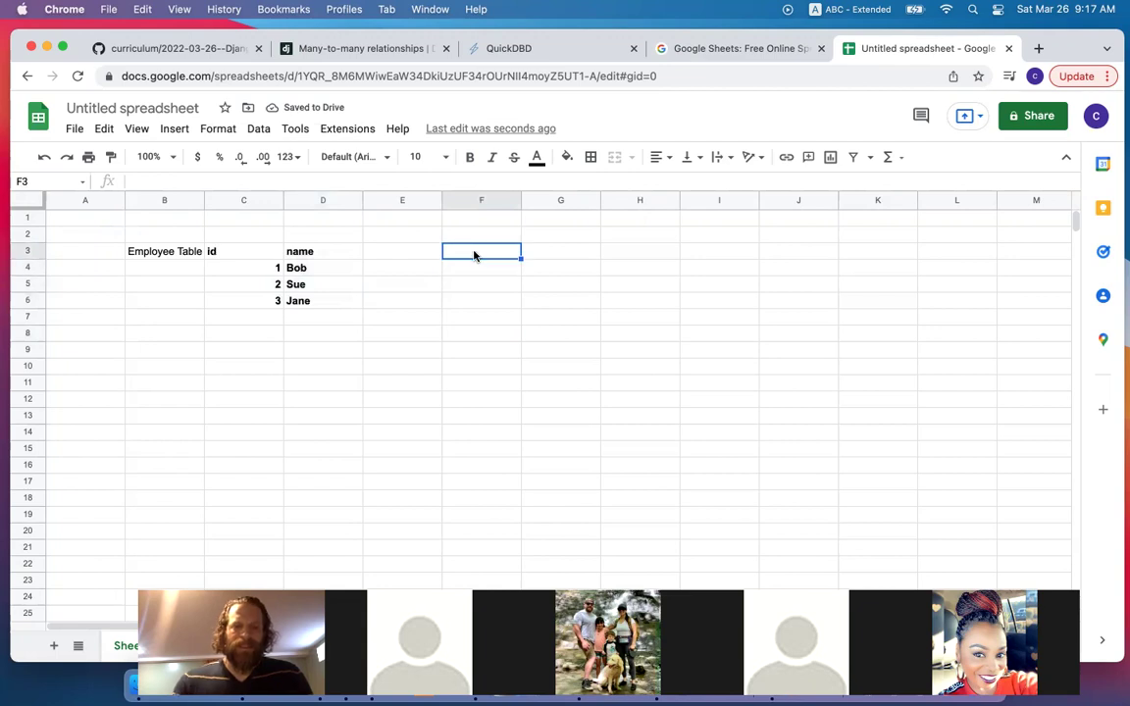
type("Project Table")
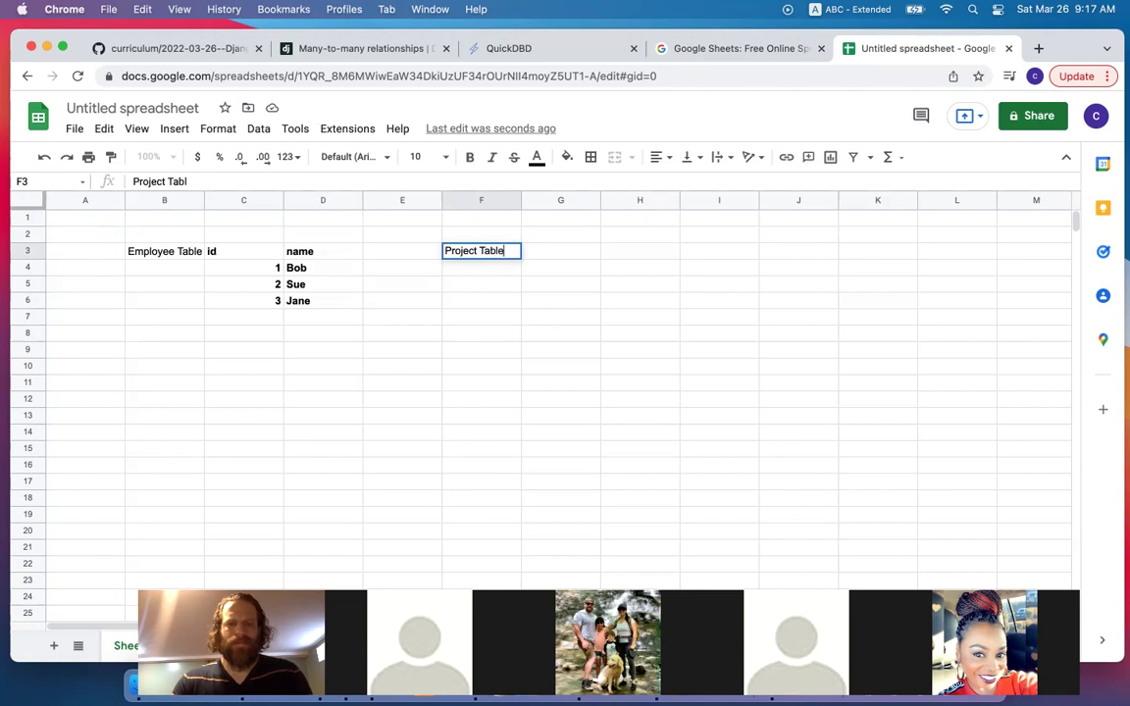
left_click(546, 253)
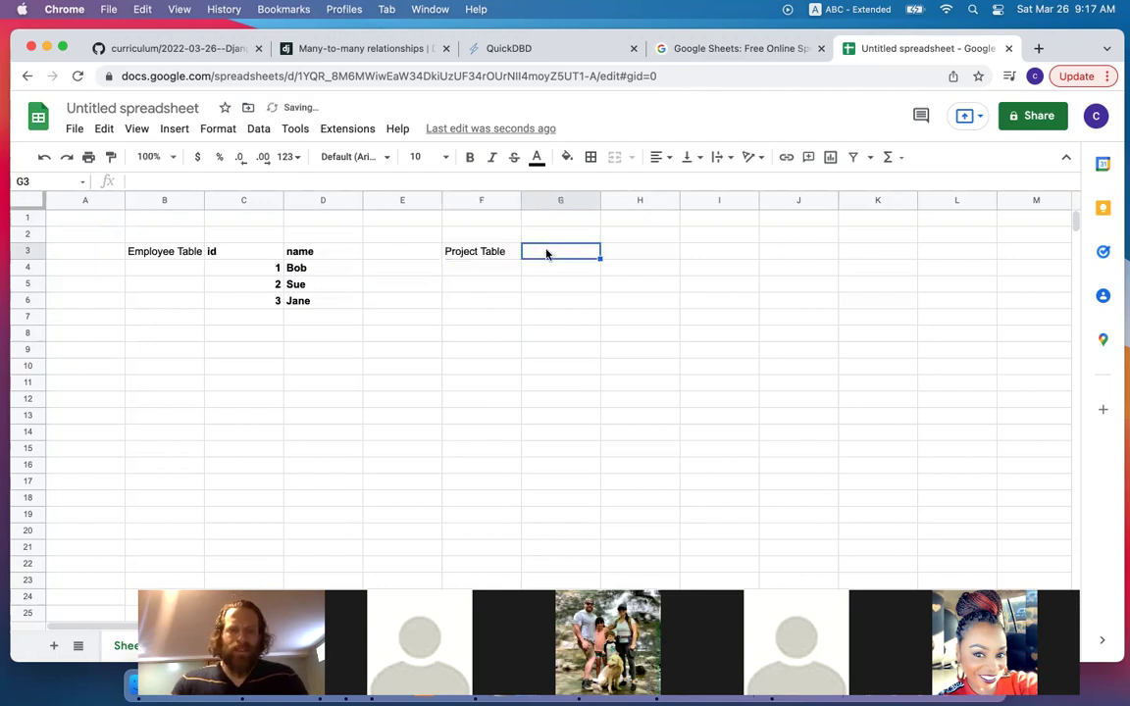
type("id")
key("Return")
type("1")
key("Return")
type("2")
Add a "Codename" column in H3:H5 with the project codenames "Alpha" and "Omege"
key("Tab")
key("Up")
key("Up")
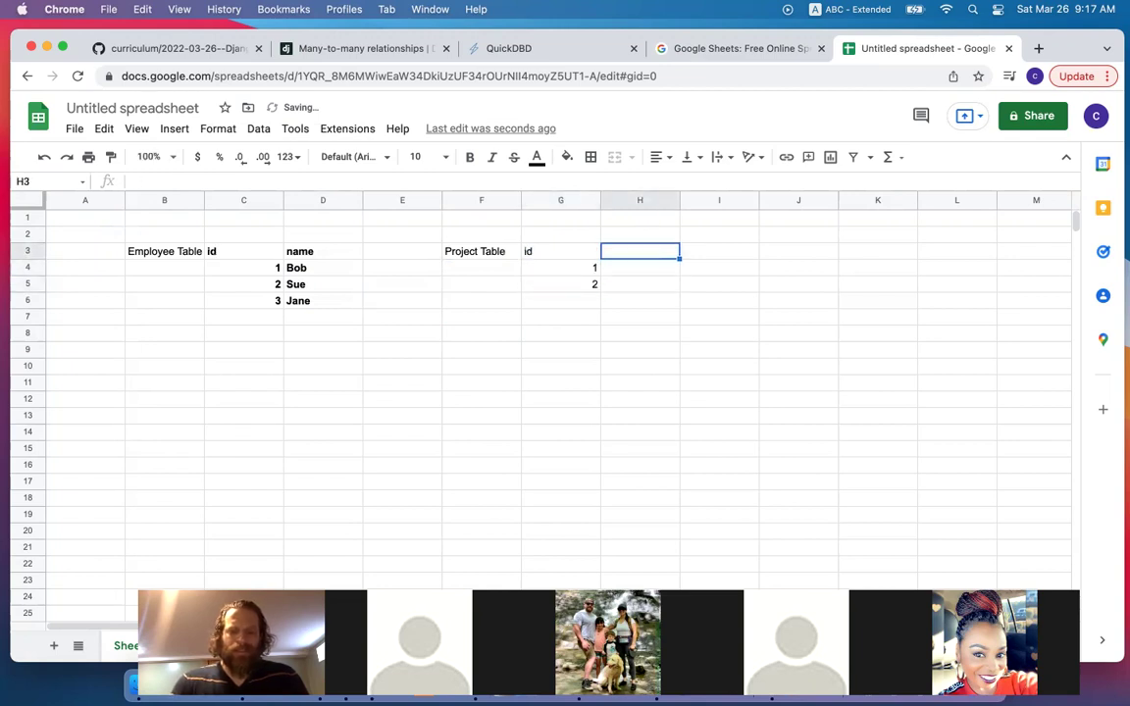
type("Codena")
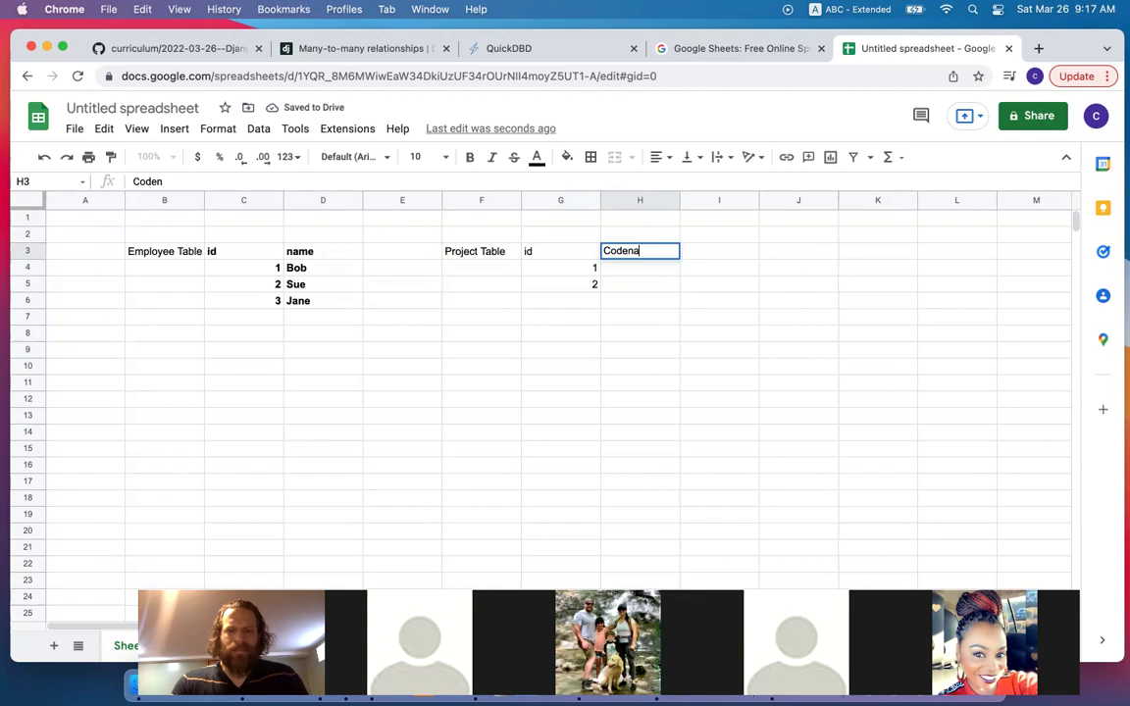
key("Return")
type("Alpha")
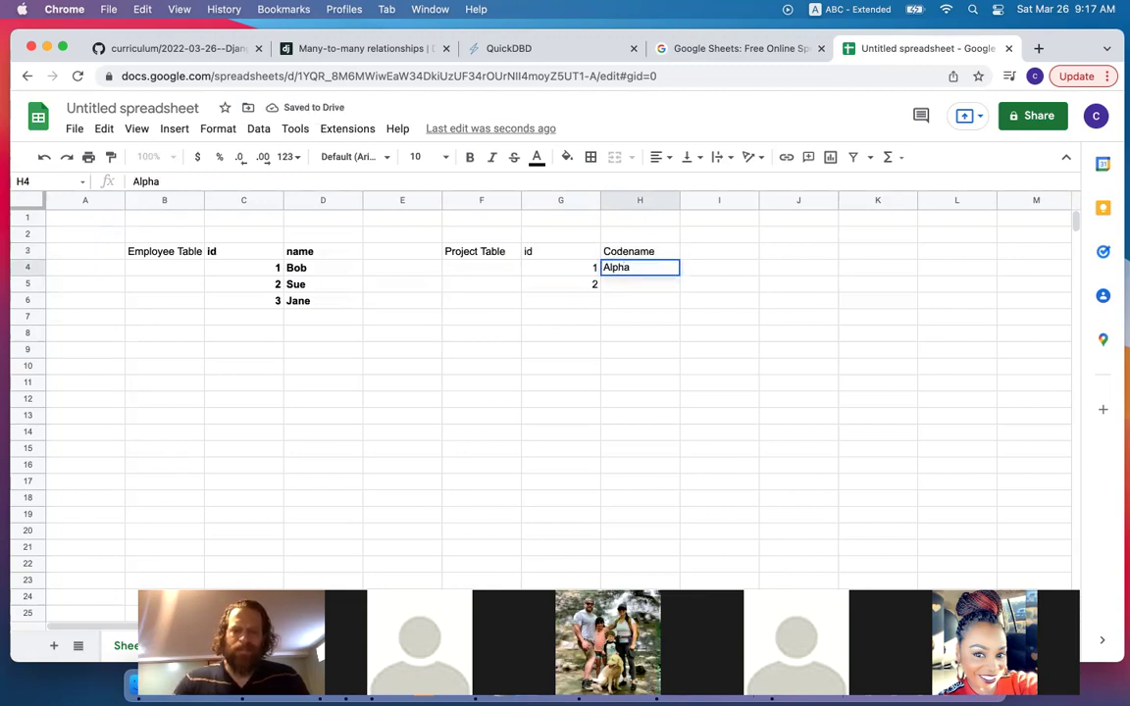
key("Return")
type("Omege")
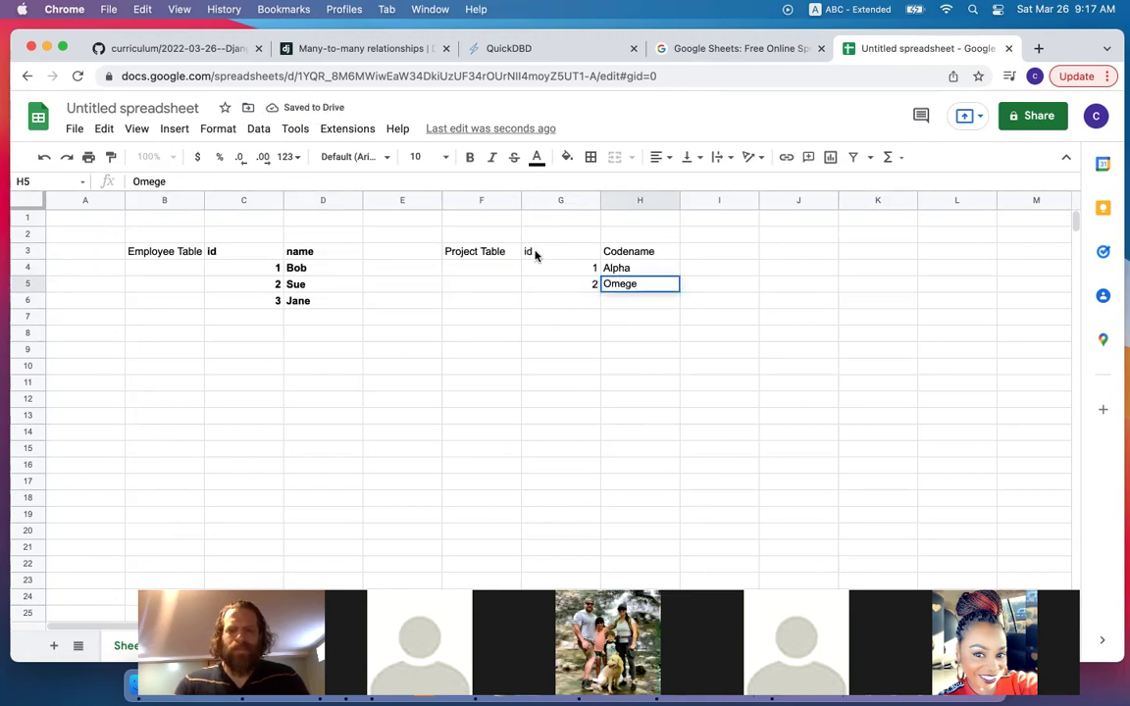
Make the project data in G3:H5 bold
left_click_drag(536, 255, 609, 291)
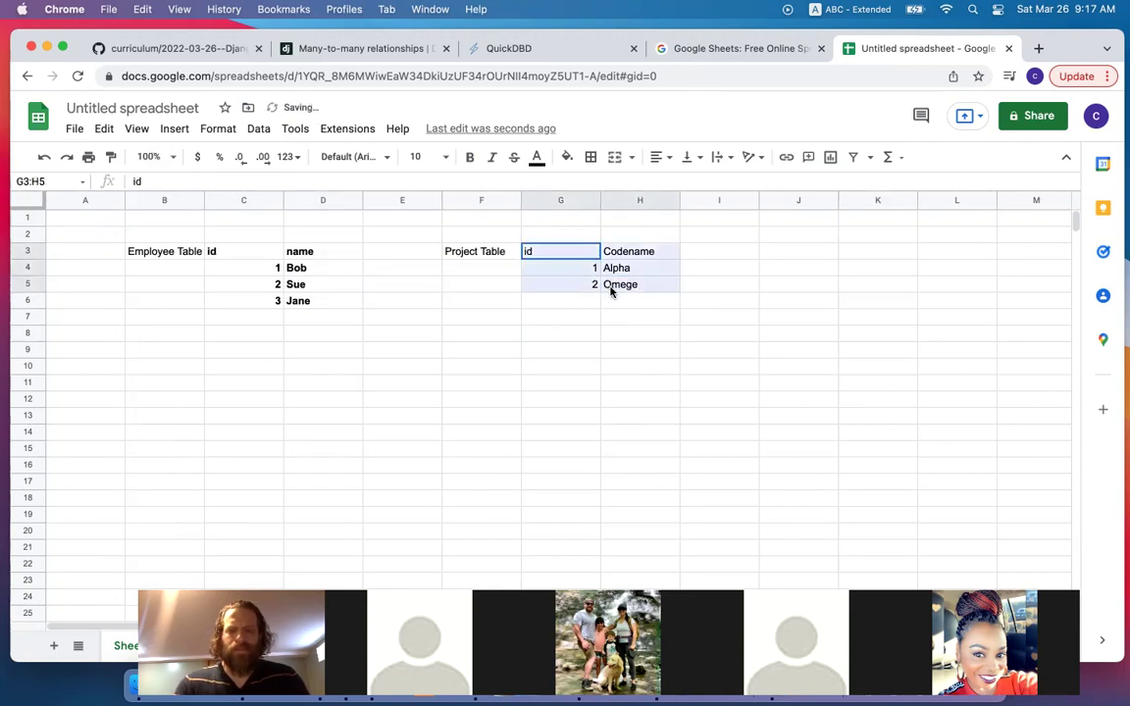
key("super+b")
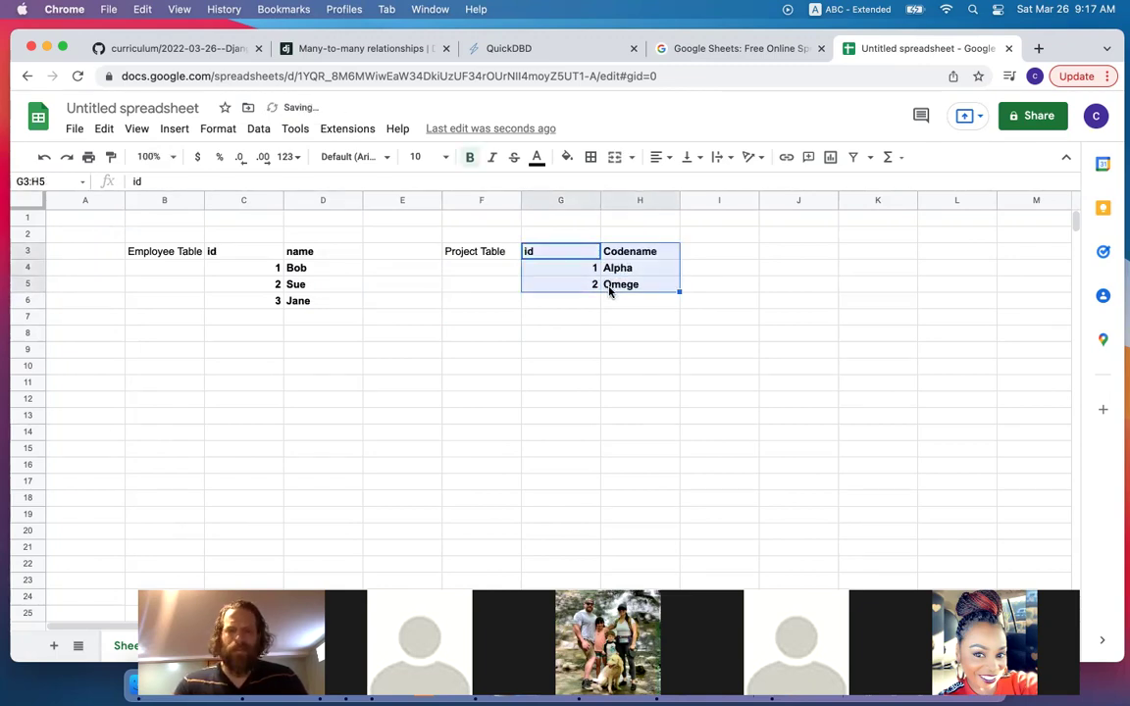
left_click(636, 334)
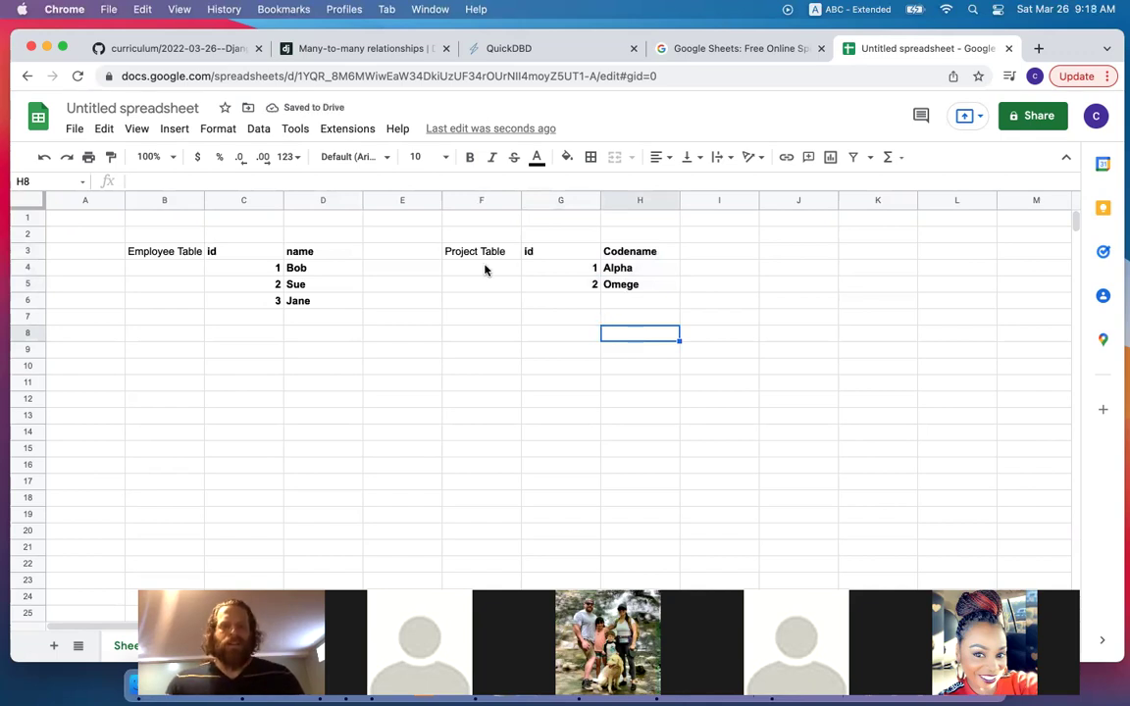
left_click_drag(254, 267, 321, 271)
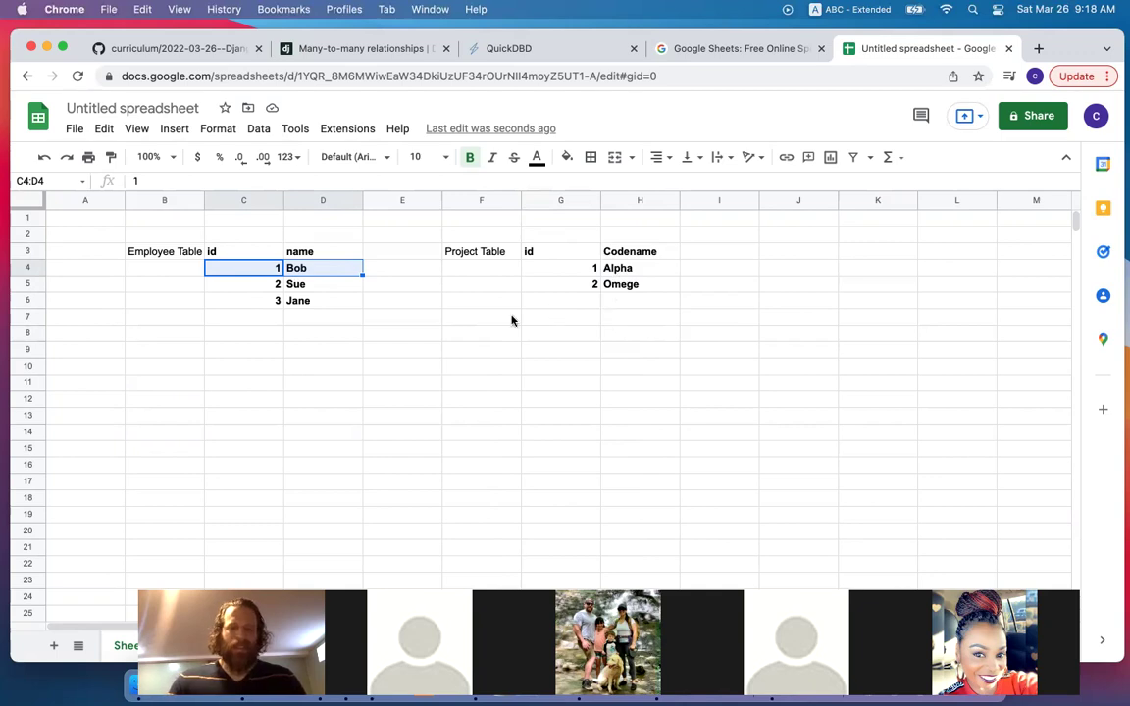
left_click(341, 334)
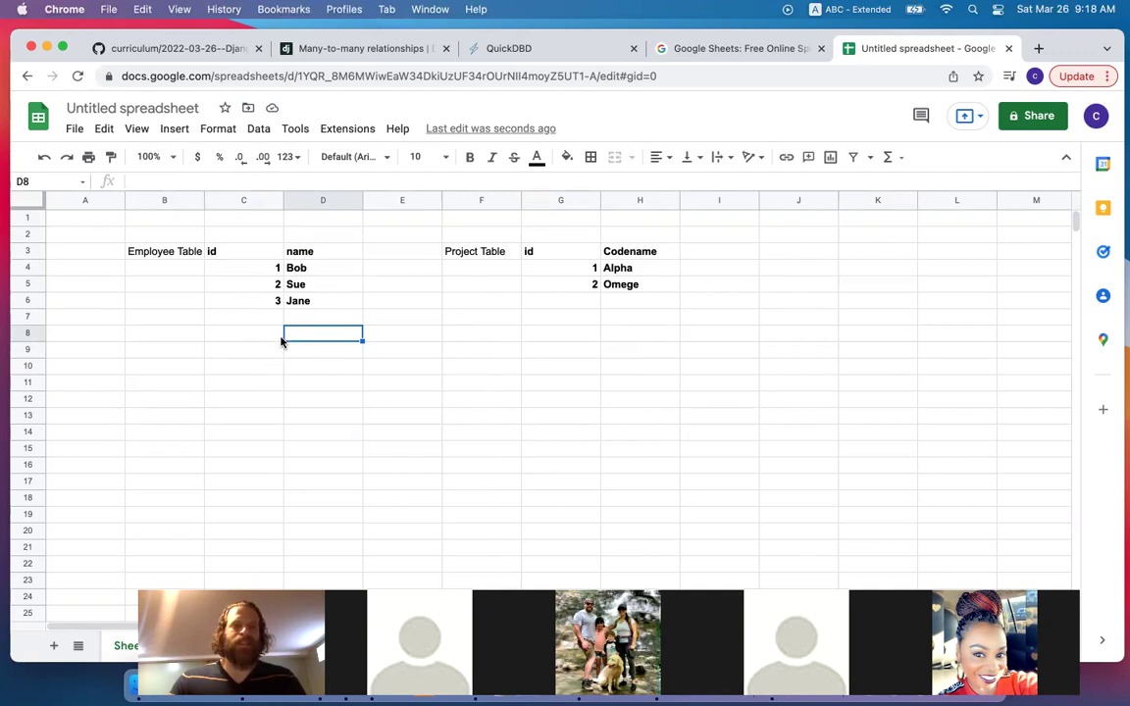
Copy the first employee and project row, C4:H4, into row 12 starting at C12
left_click_drag(269, 274, 600, 273)
key("ctrl+c")
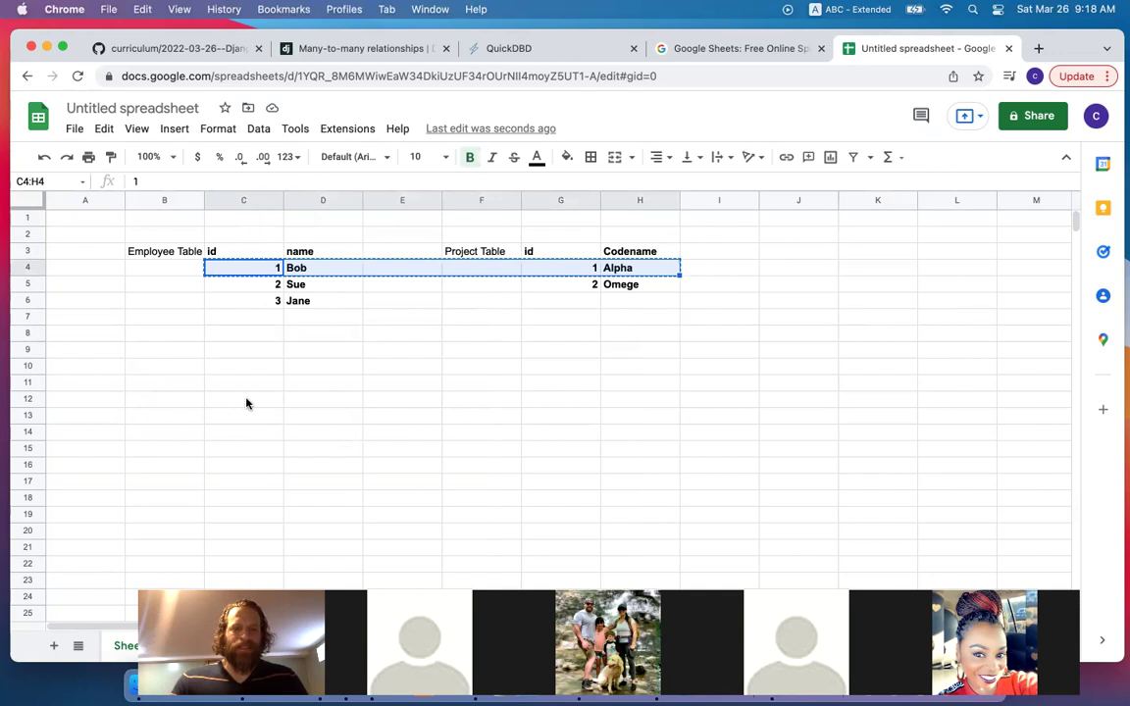
left_click(245, 402)
key("ctrl+v")
Paste the copied row again into row 12 starting at G12
left_click(661, 408)
left_click_drag(552, 401, 608, 403)
key("ctrl+v")
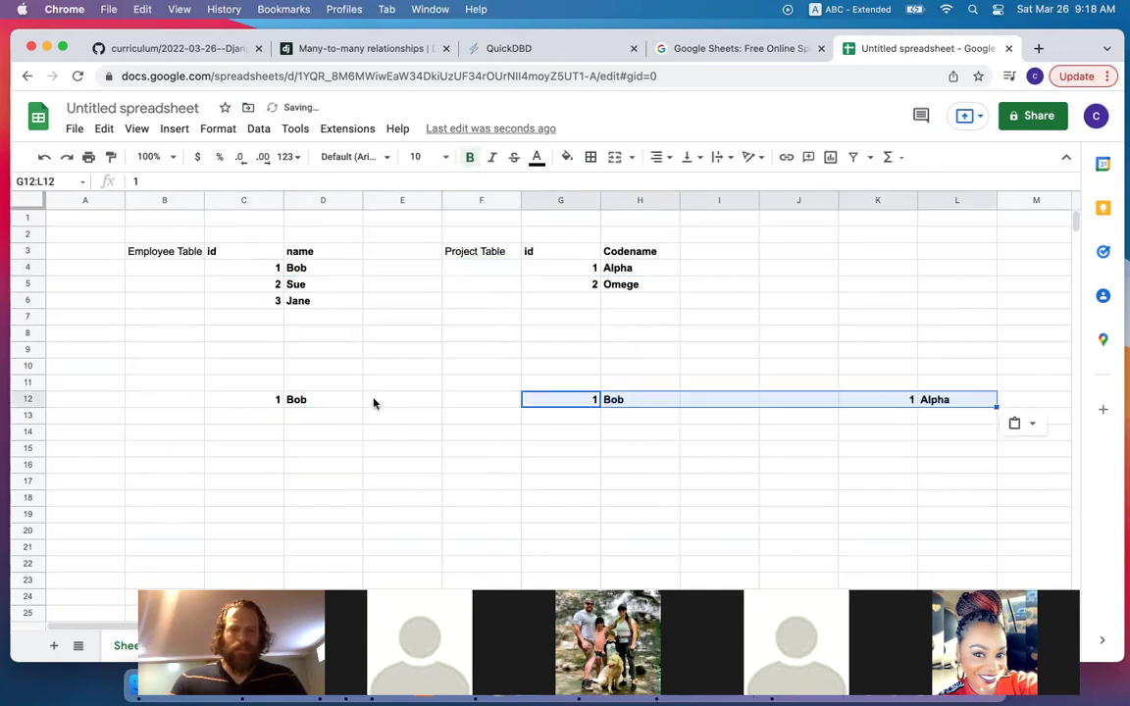
Paste into row 12 starting at E12 and clear the surplus cells I12:L12
left_click(373, 401)
key("ctrl+v")
left_click(625, 403)
left_click_drag(721, 397, 949, 396)
key("Delete")
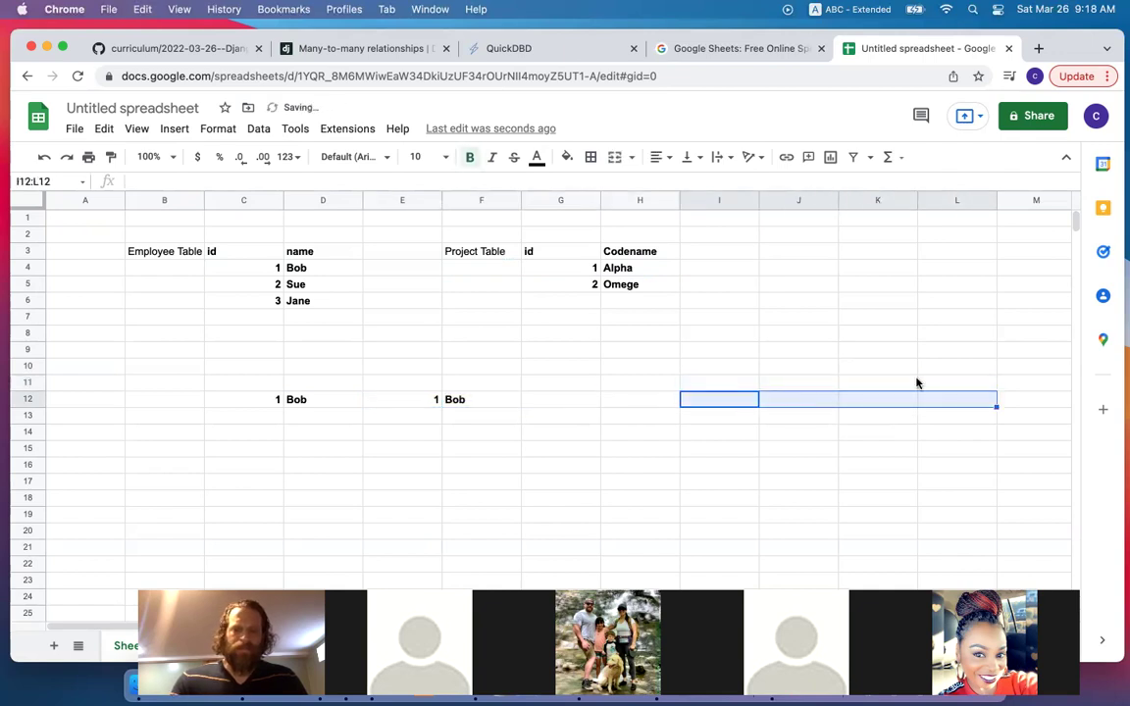
Copy the Alpha project's id and codename from G4:H4 into E12:F12
left_click_drag(627, 271, 569, 272)
key("cmd+c")
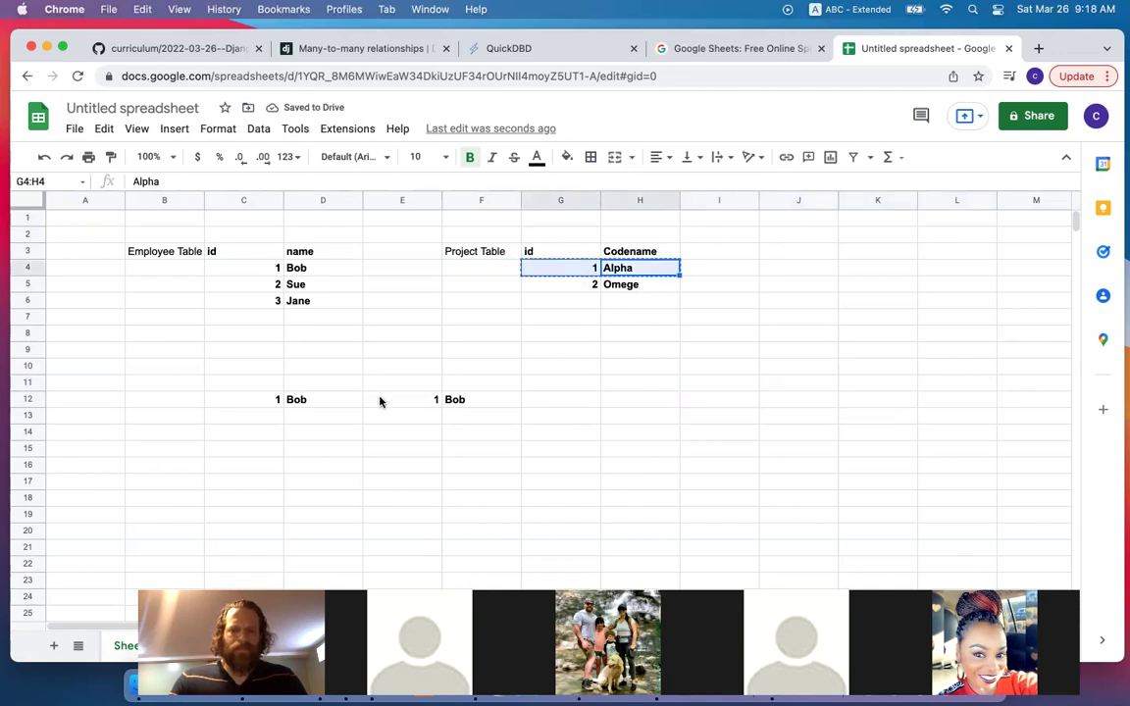
left_click(380, 402)
key("cmd+v")
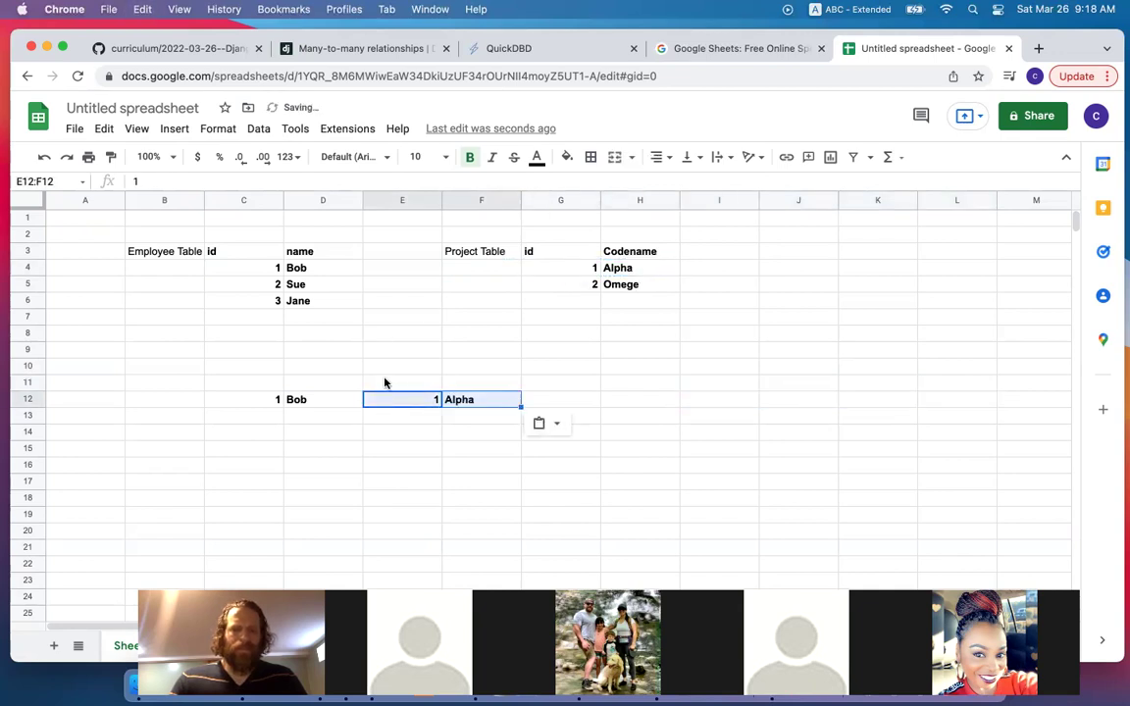
Copy the Omege project's id and codename from G5:H5 into E13:F13
left_click(385, 383)
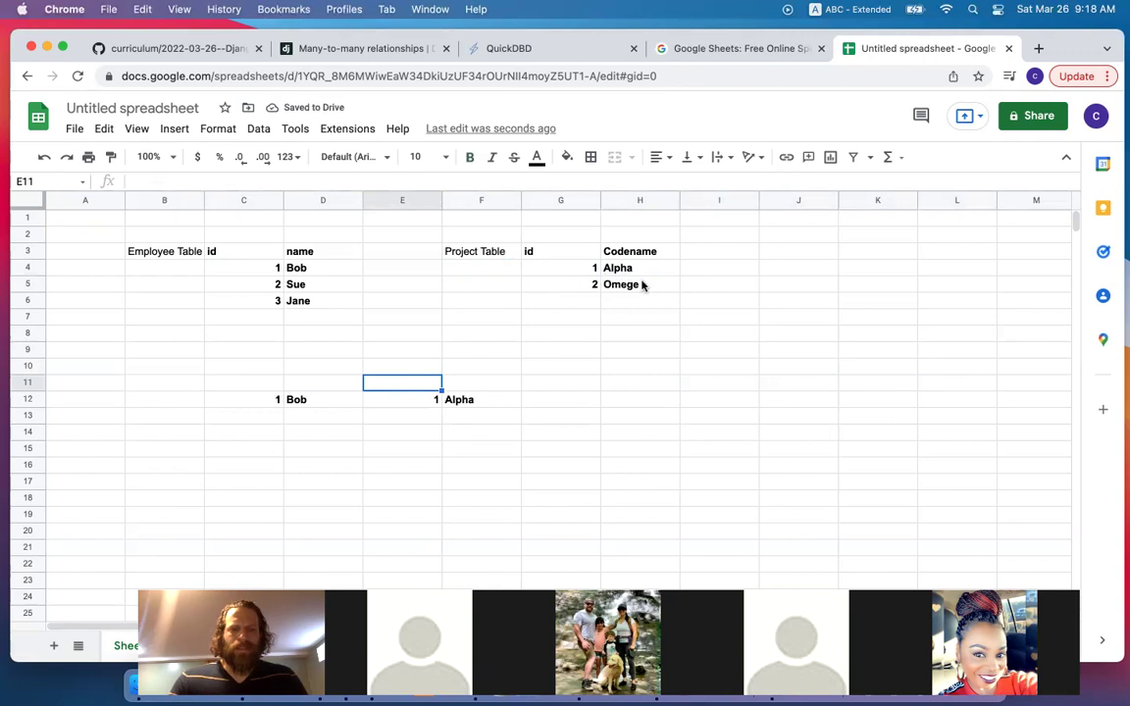
left_click_drag(643, 284, 566, 292)
key("cmd+c")
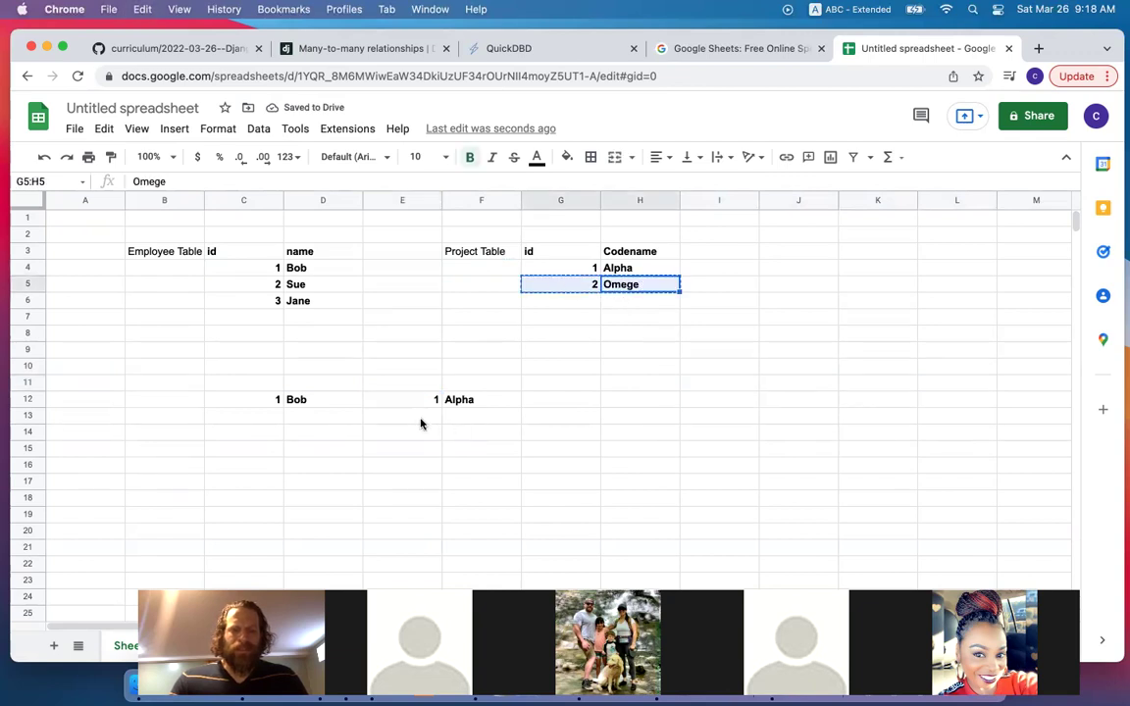
left_click(415, 419)
key("cmd+v")
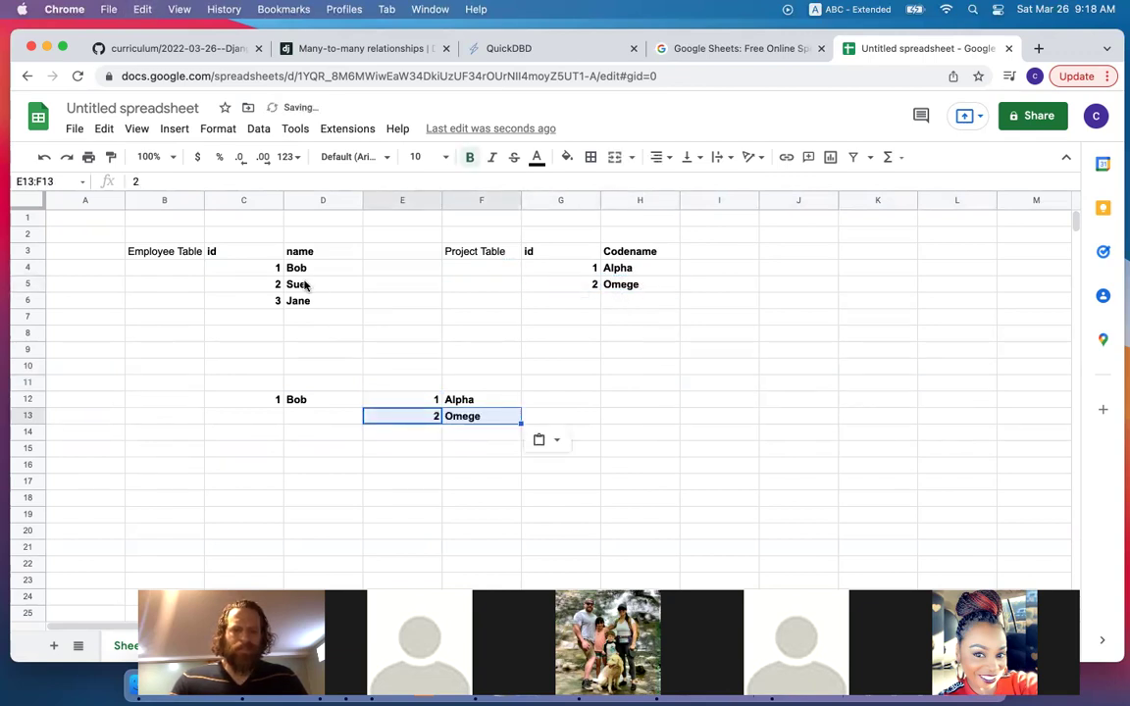
Copy the employee id and name from C12:D12 into C13:D13
left_click(265, 399)
left_click(307, 399, "shift")
key("super+c")
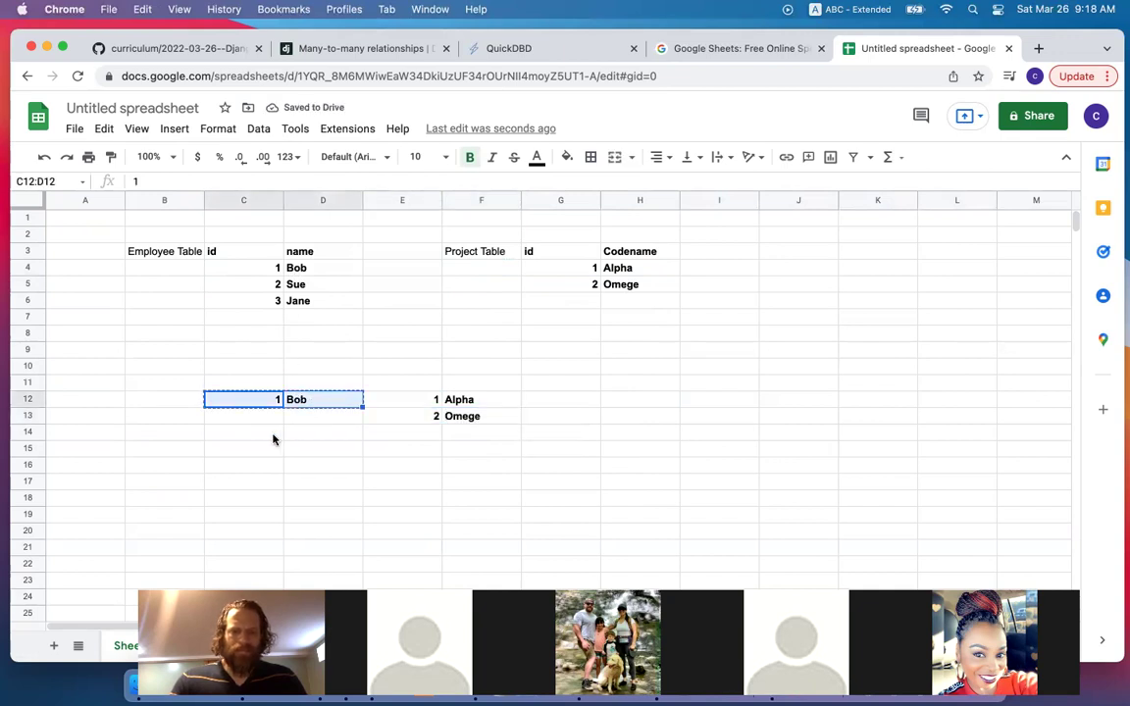
left_click(271, 420)
key("super+v")
left_click(314, 449)
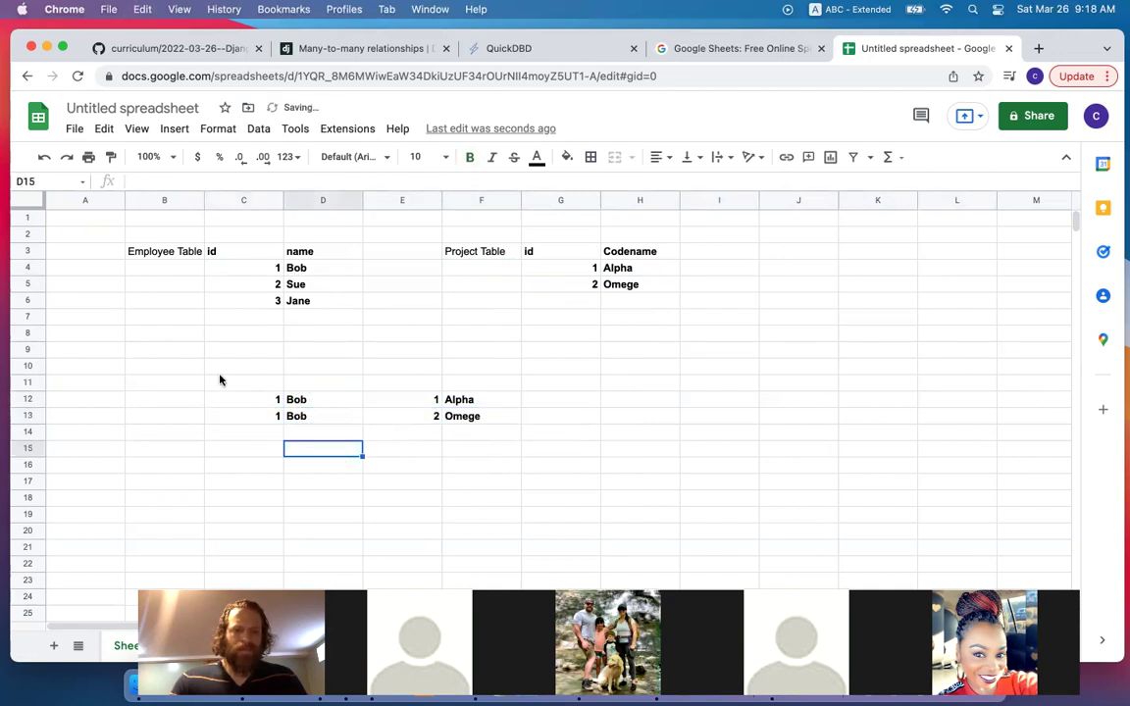
Label the joined rows by entering "Combined Table" in B11
left_click(176, 383)
type("Com")
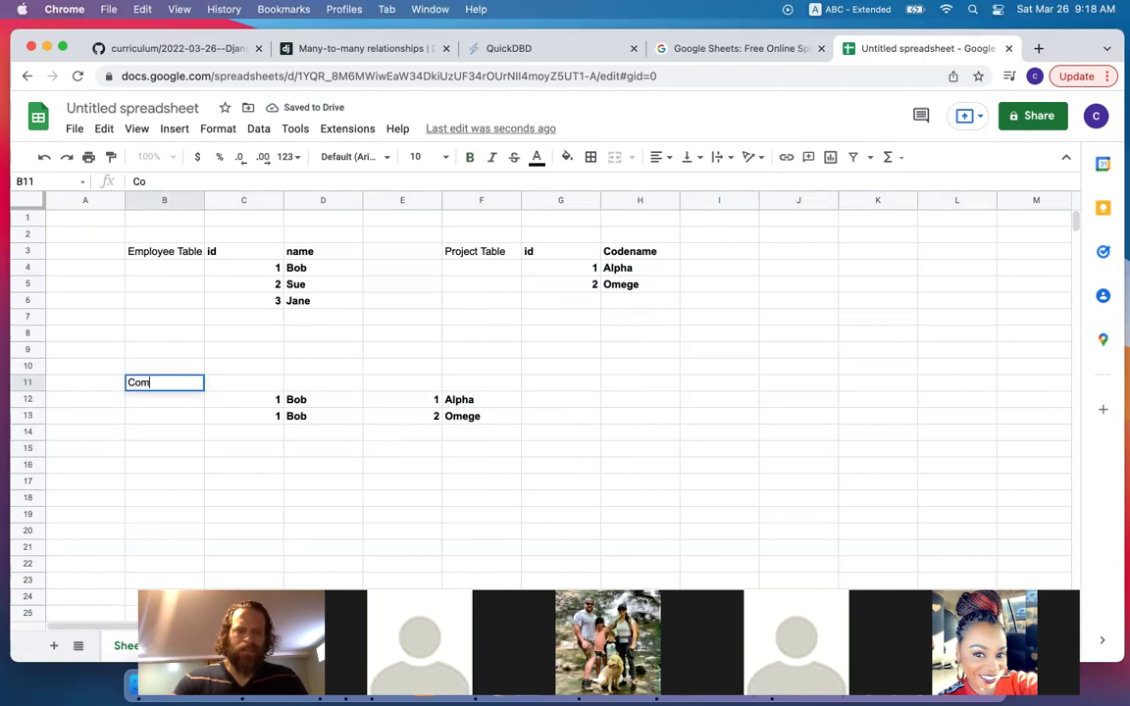
type("bined Table")
left_click(318, 416)
Examine the repeated employee data in the combined rows C12:F13 against the first employee record in D4
left_click_drag(244, 400, 446, 400)
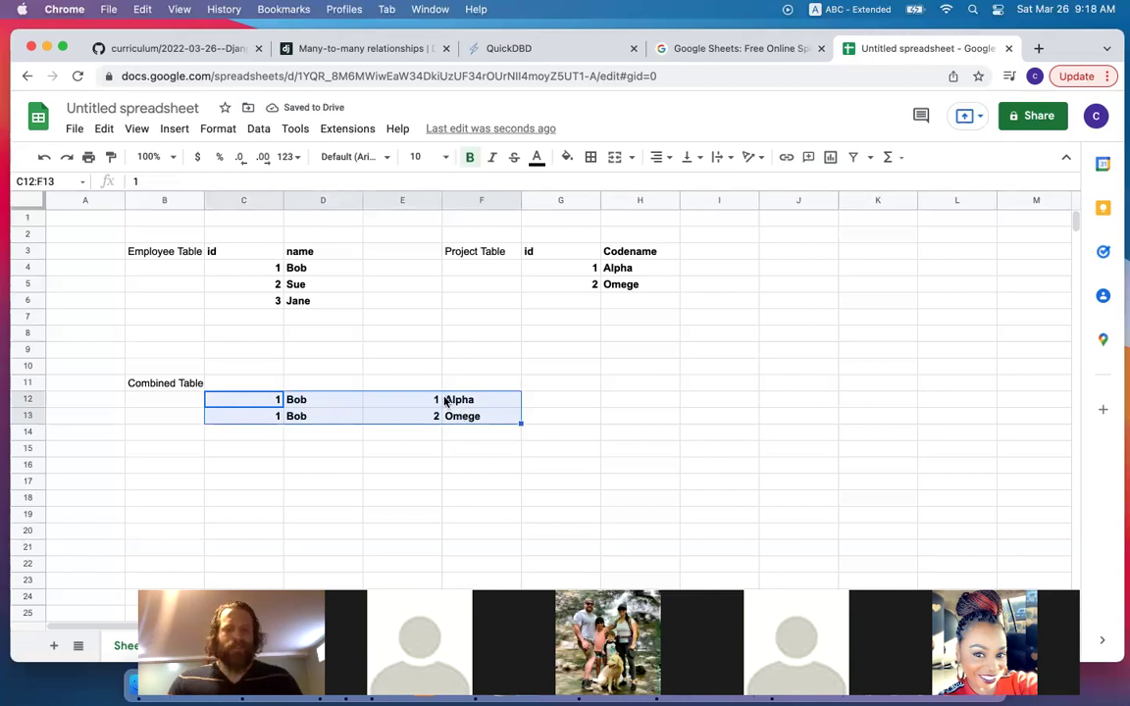
left_click(446, 400)
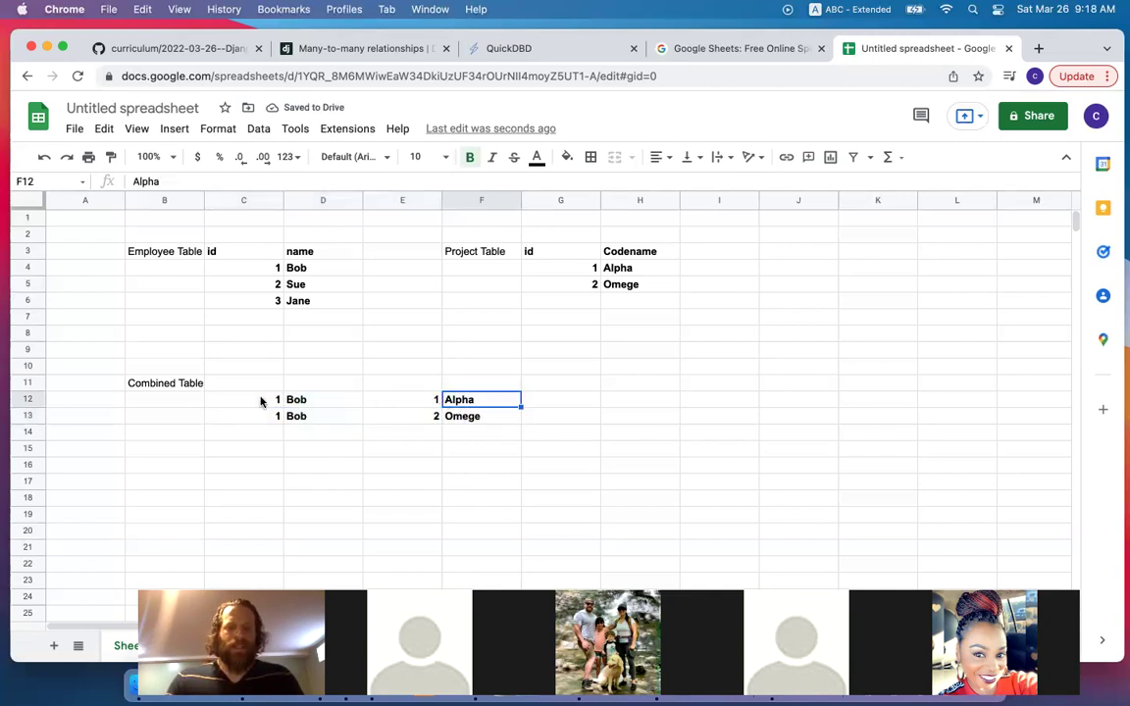
left_click_drag(252, 421, 326, 419)
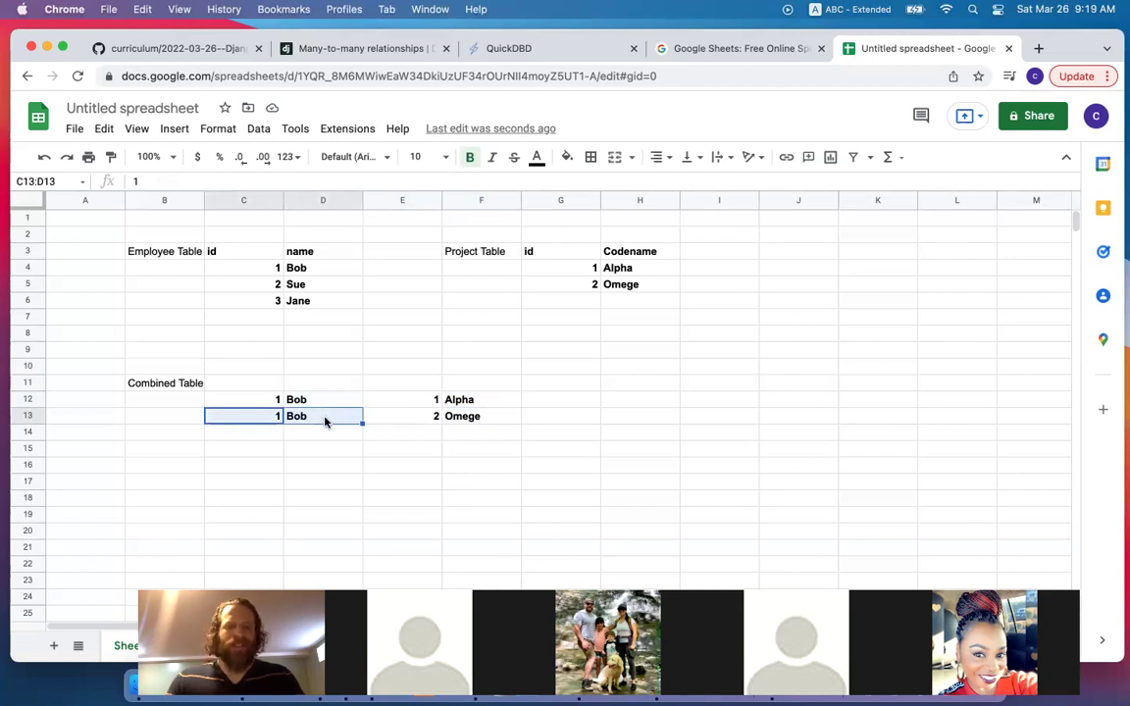
left_click(271, 416)
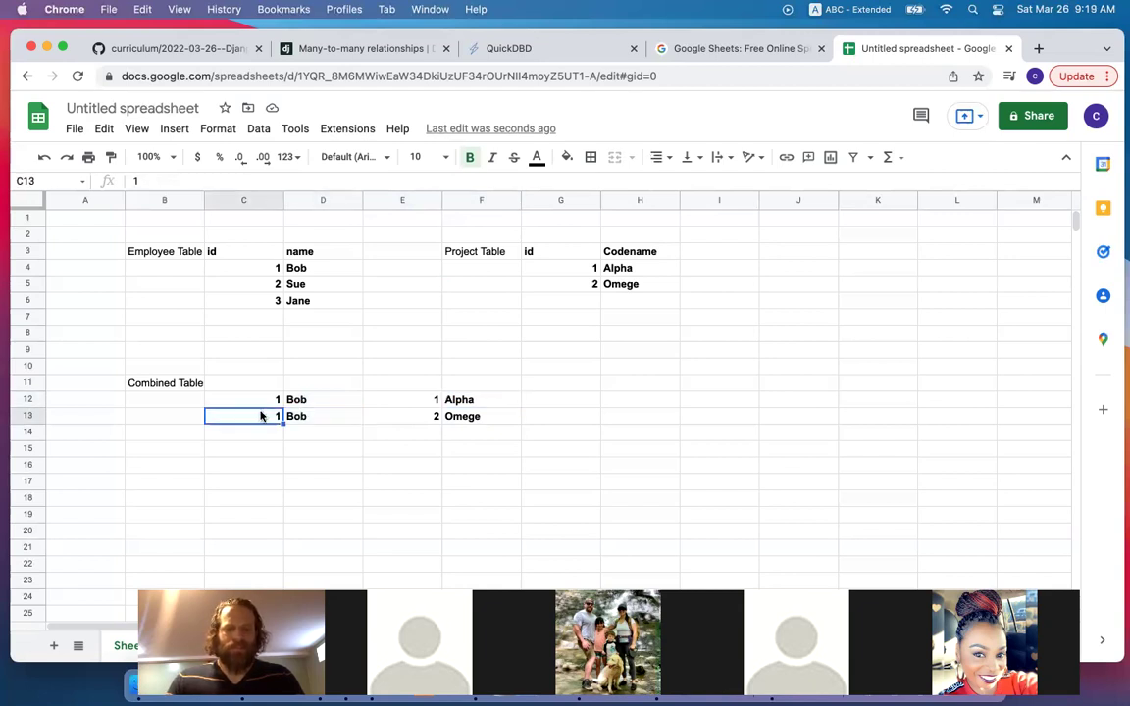
left_click_drag(250, 402, 463, 420)
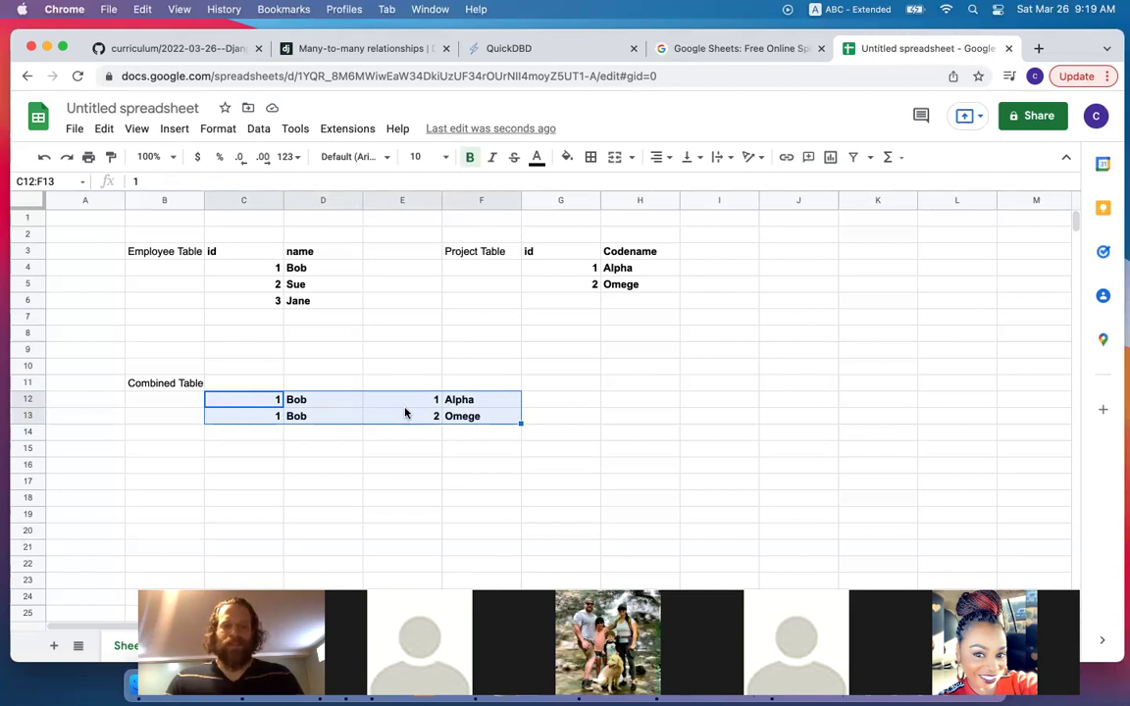
left_click(331, 461)
left_click(333, 275)
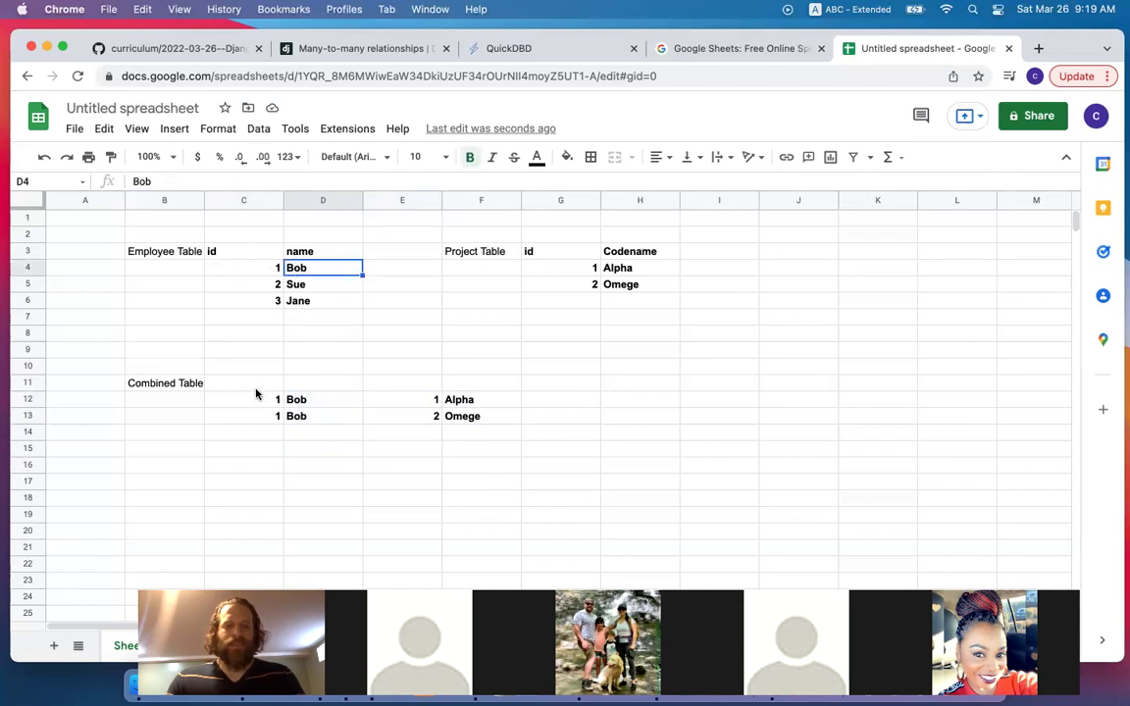
left_click_drag(238, 398, 453, 417)
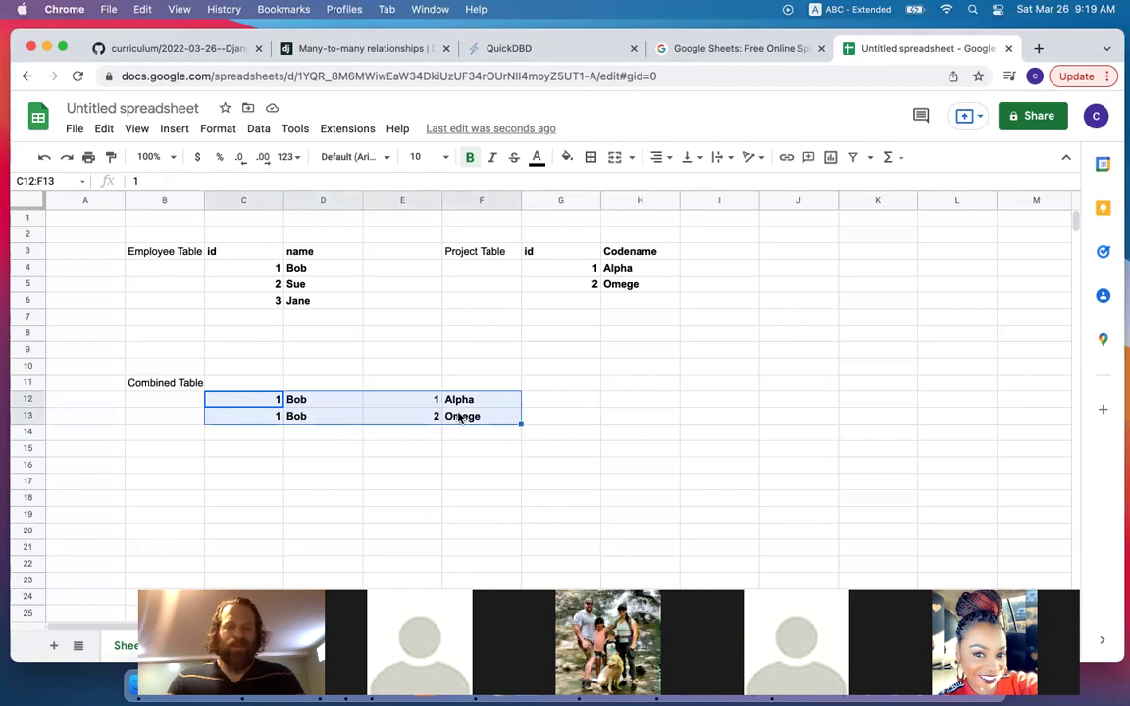
left_click(302, 405)
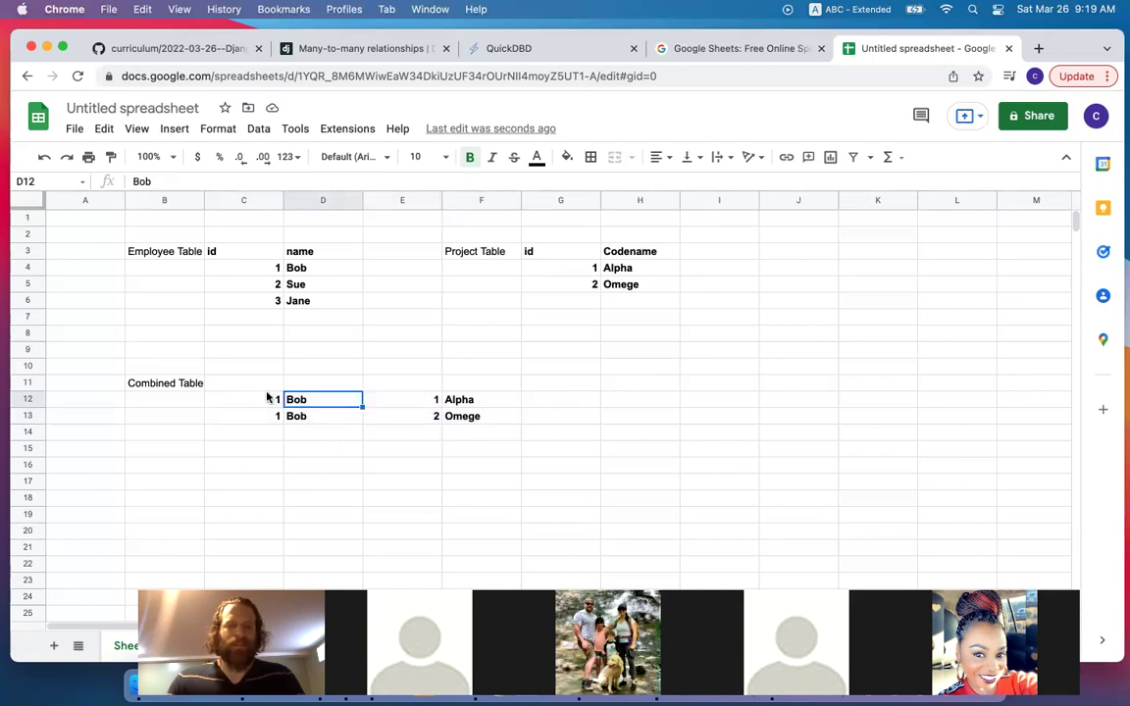
left_click_drag(254, 399, 381, 409)
left_click(463, 415, "shift")
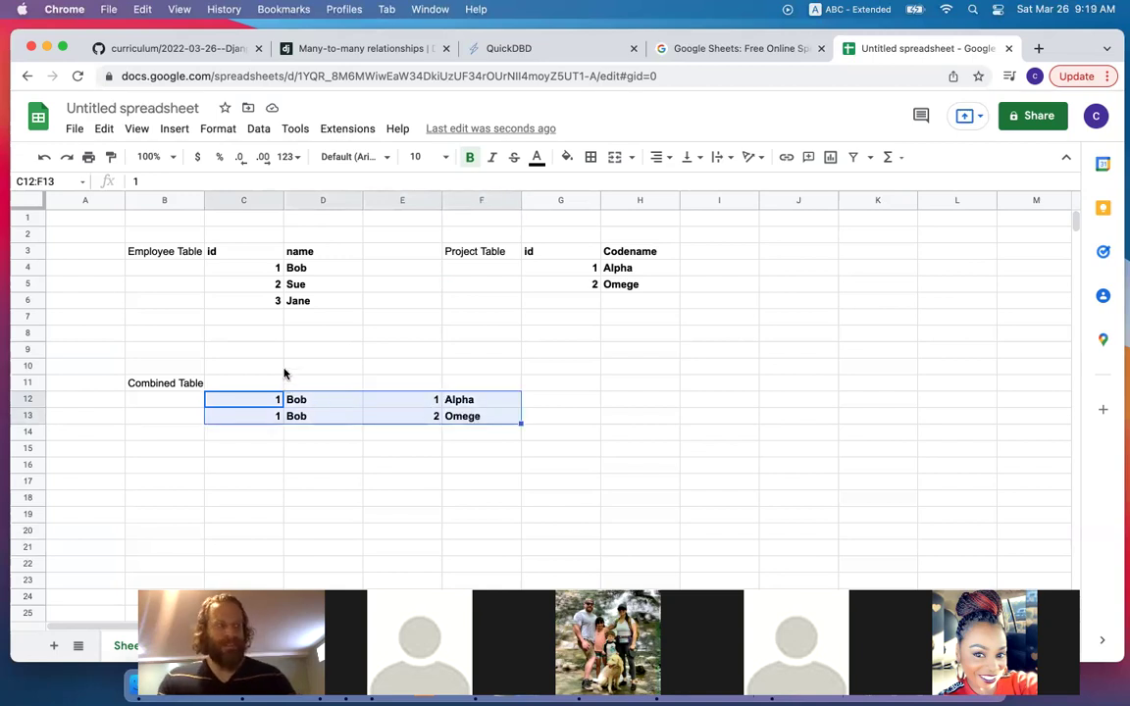
left_click(393, 432)
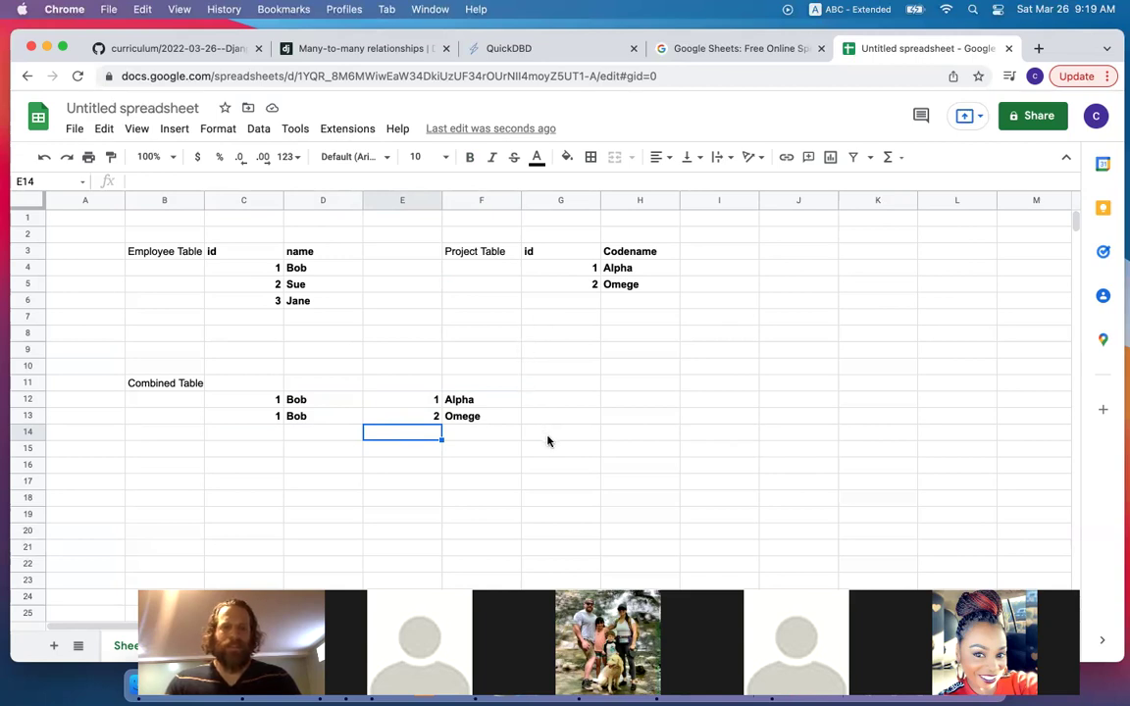
Enter the label "Through Table" in H11, beside the combined table
left_click(654, 436)
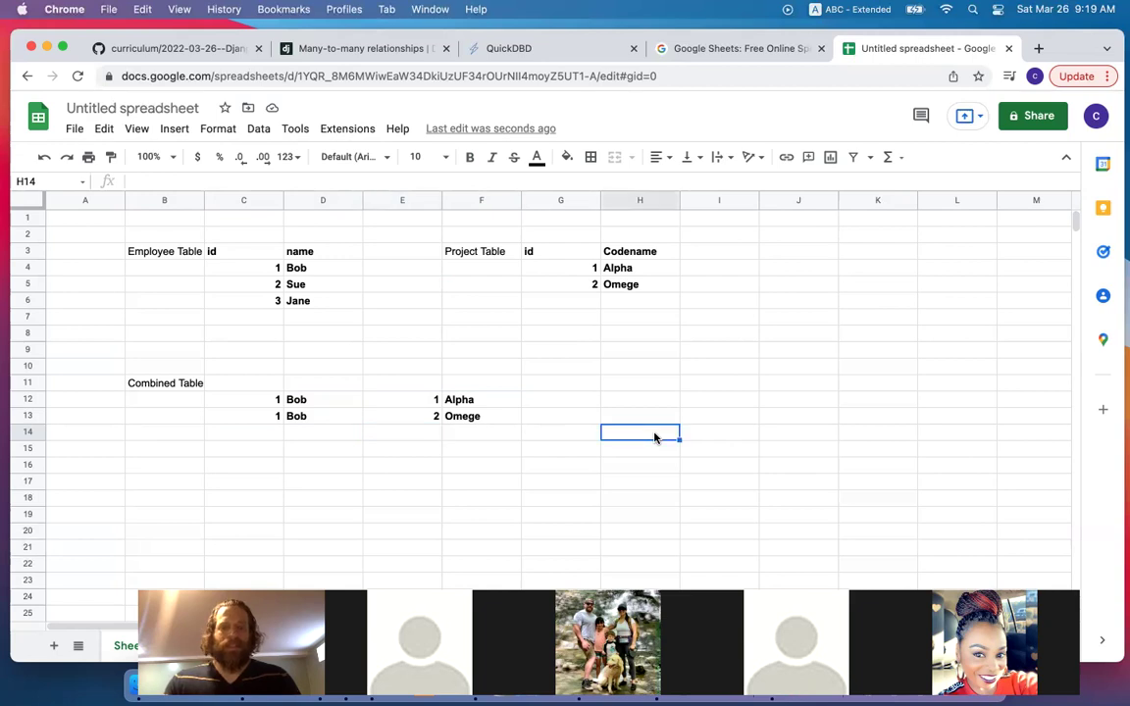
left_click(636, 417)
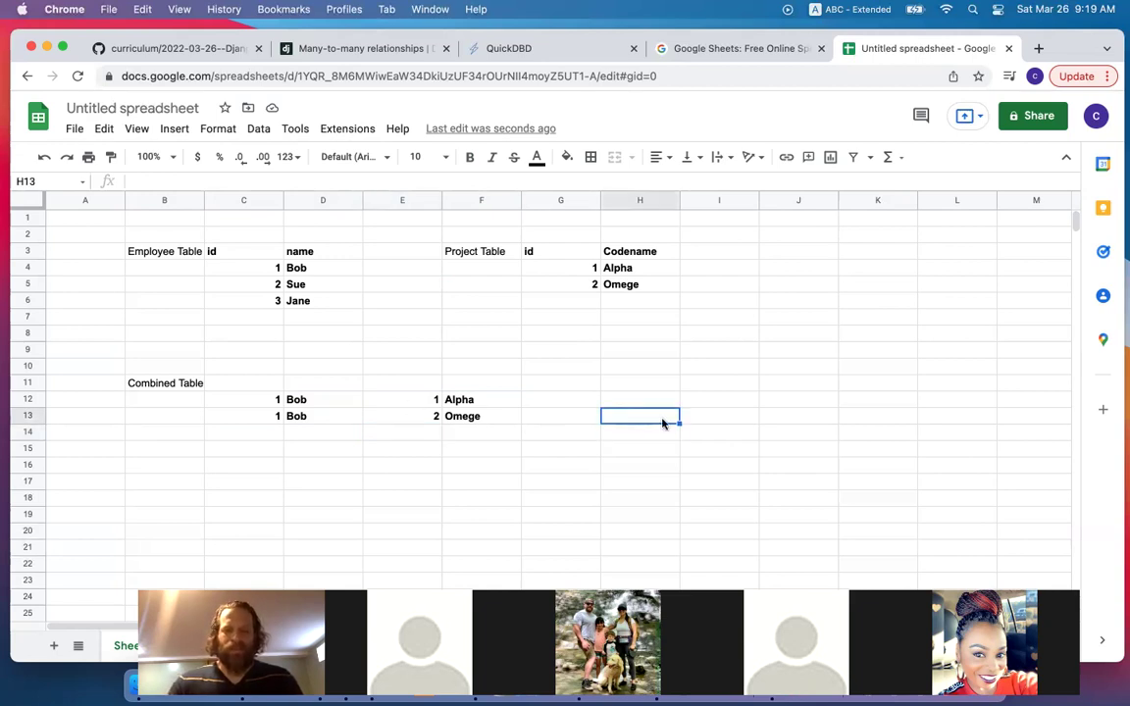
left_click(620, 382)
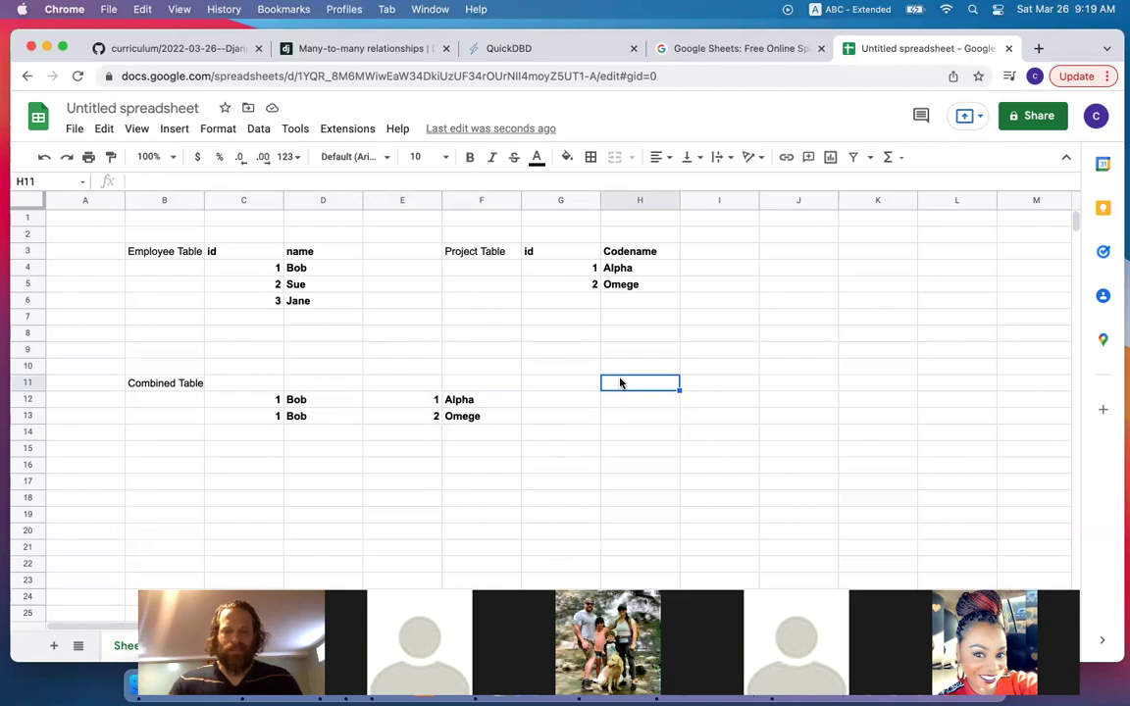
type("Through Table")
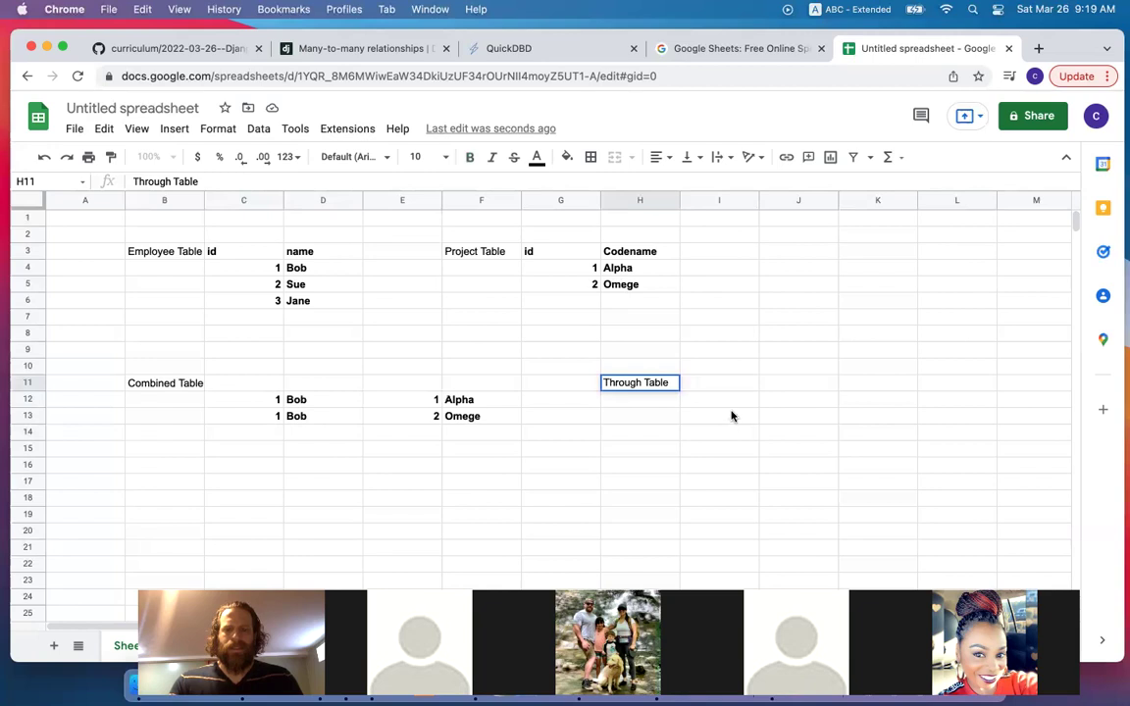
left_click(732, 402)
Add the through table's column headers, Emp_Id in I11 and Project_Id in J11
left_click(728, 383)
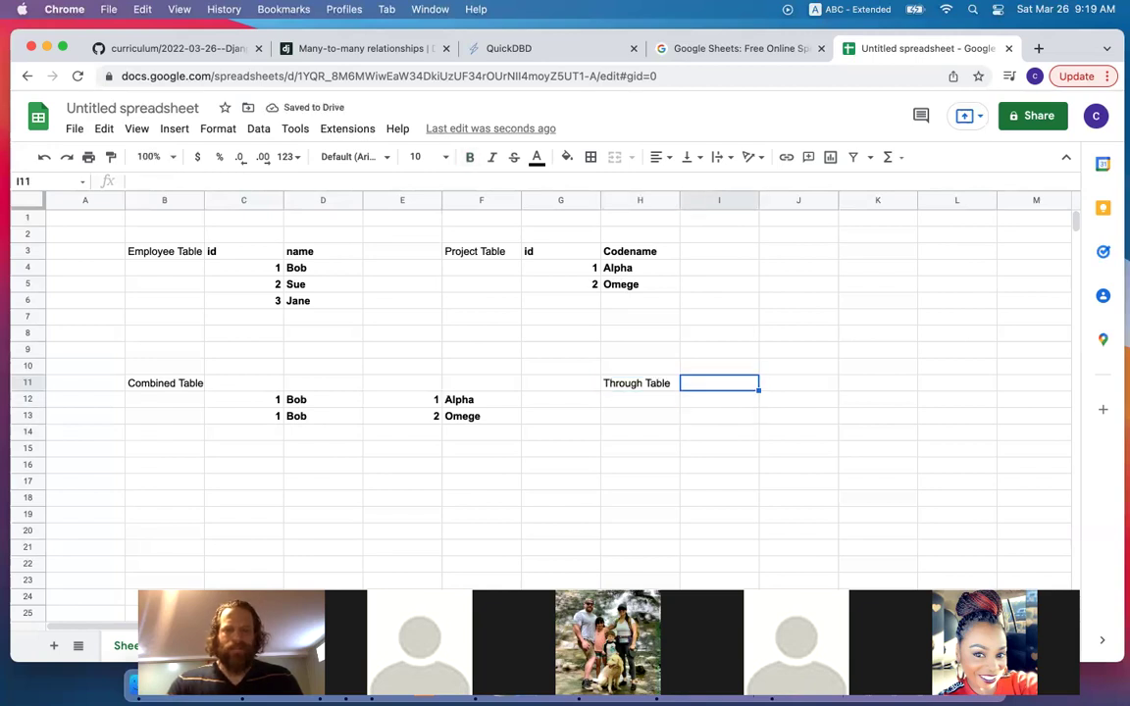
type("Emp_Id")
left_click(802, 384)
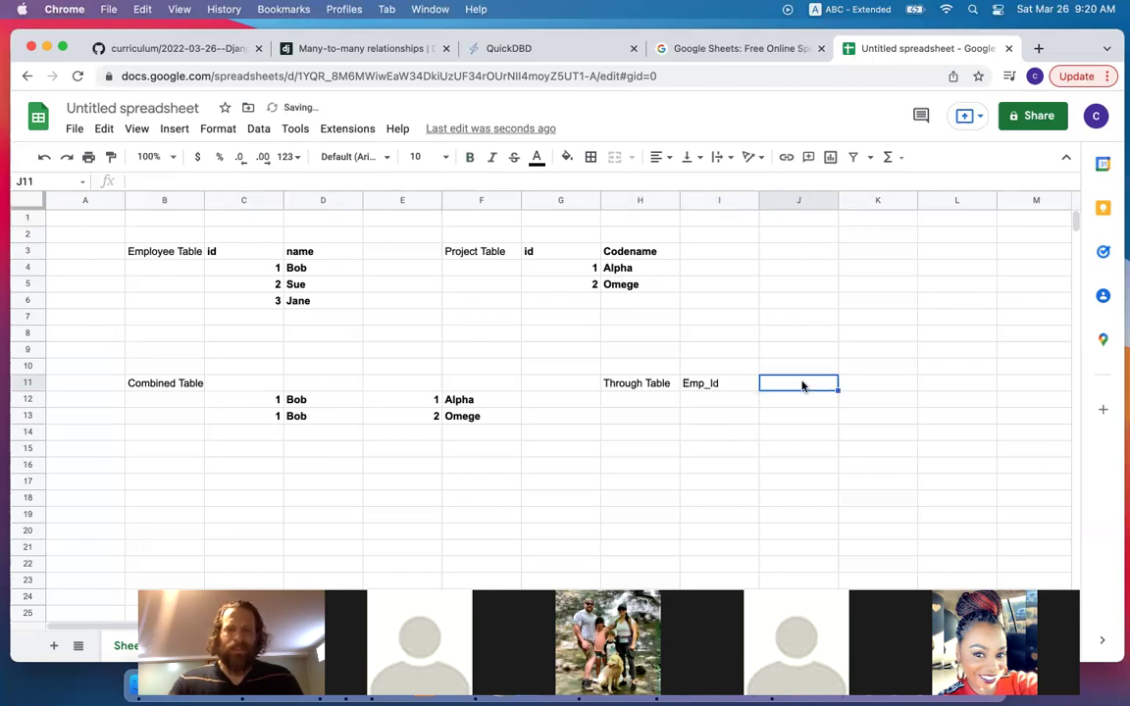
type("Project")
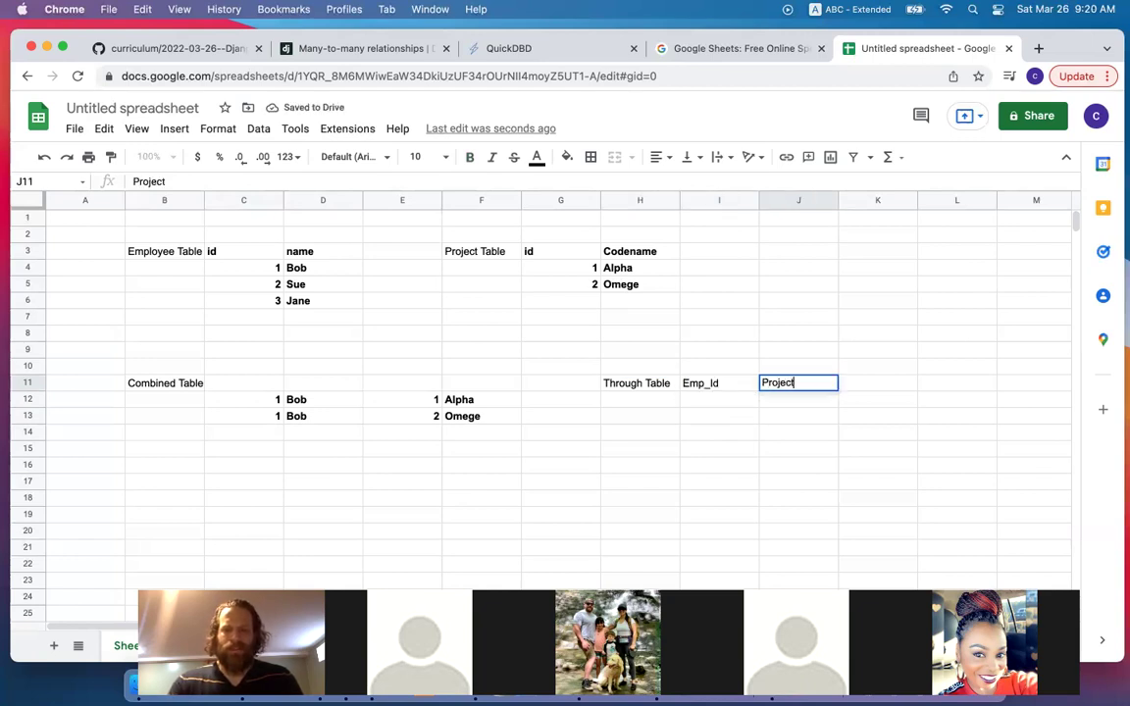
type("_Id")
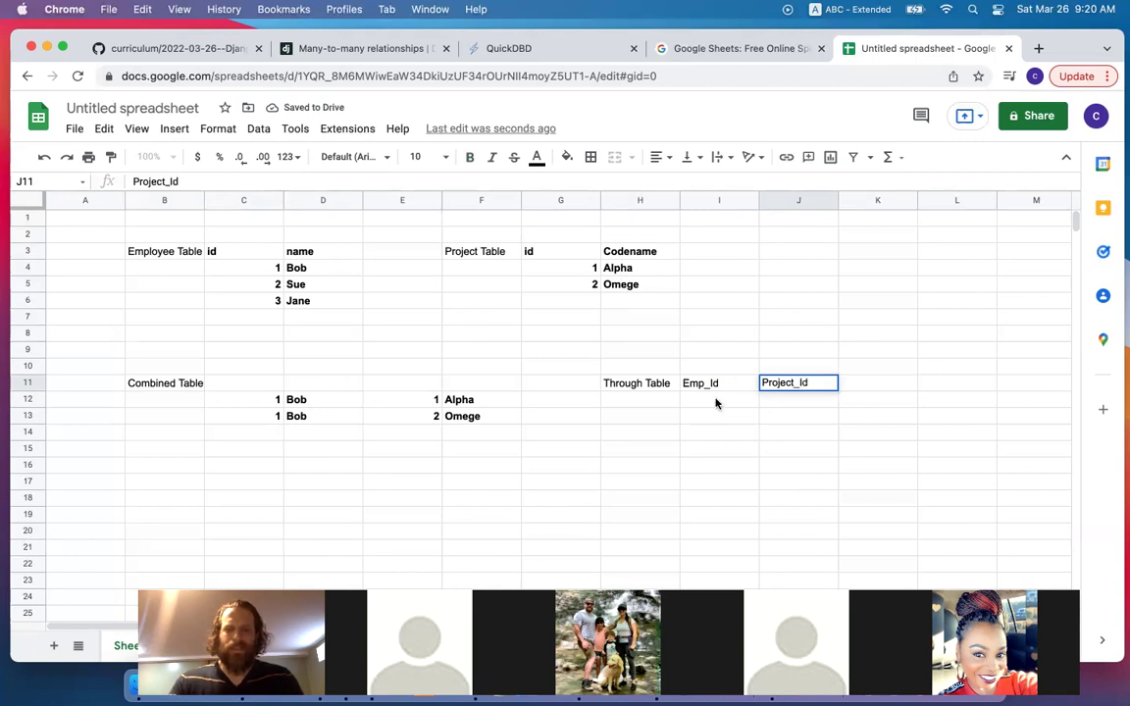
left_click(716, 403)
Enter employee id 1 in both I12 and I13 under the Emp_Id header
left_click_drag(261, 404, 461, 414)
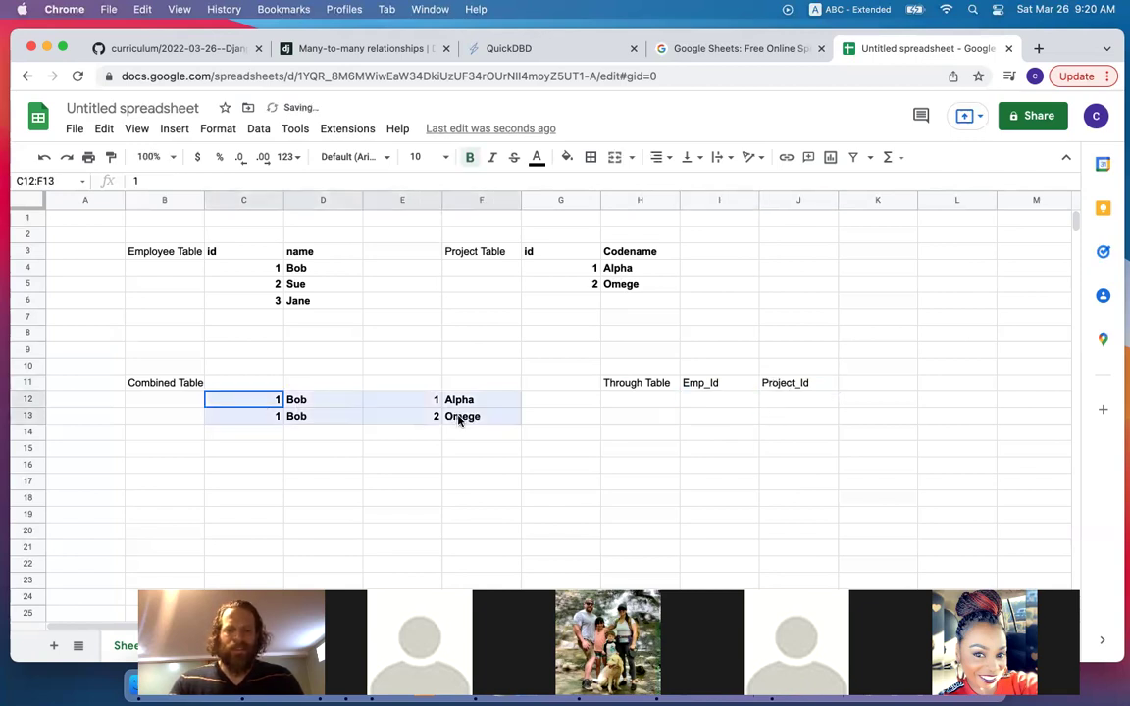
left_click(708, 403)
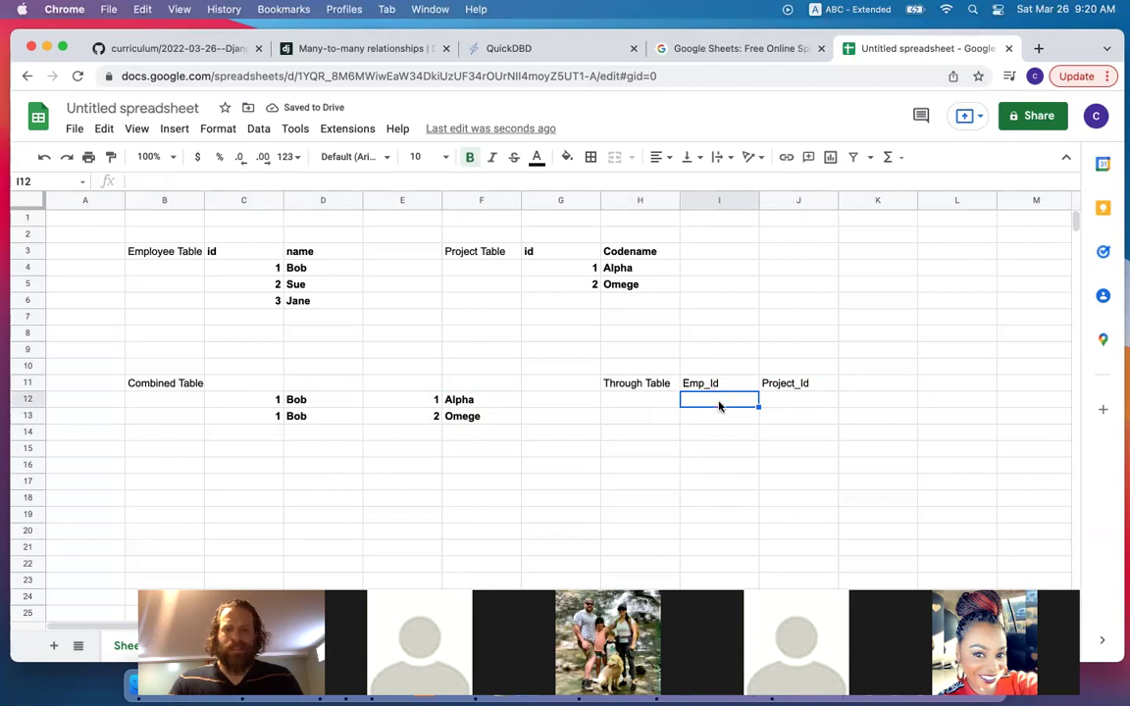
type("1")
left_click(709, 416)
type("1")
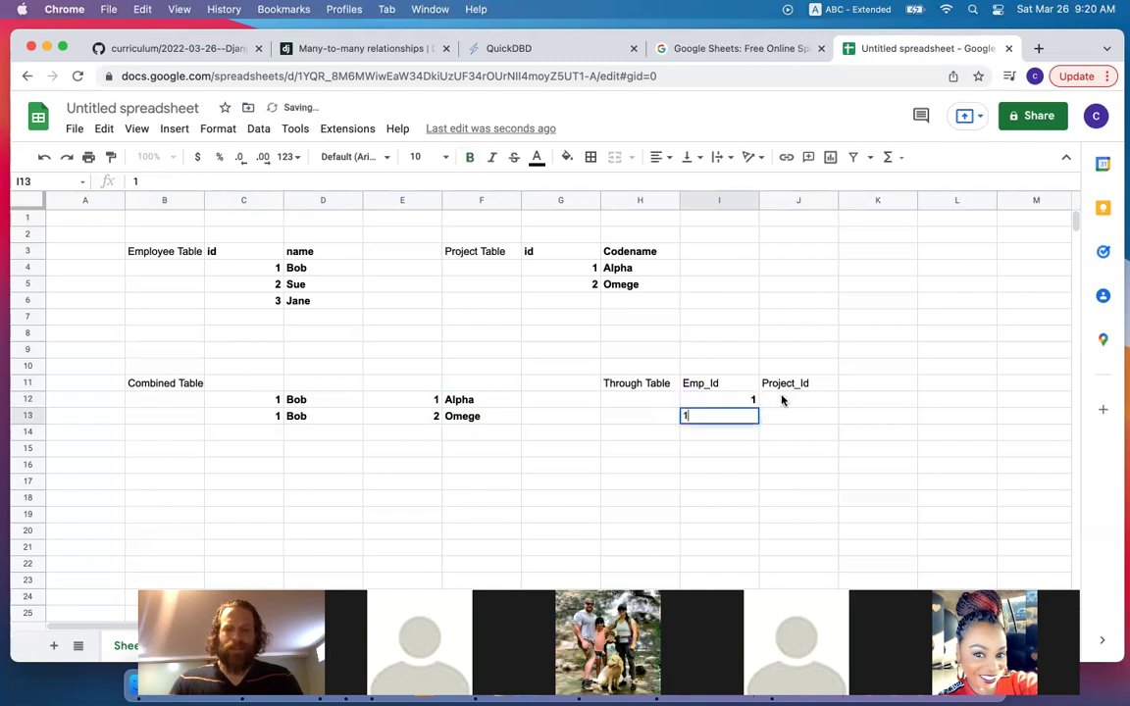
Enter project id 1 in J12 and 2 in J13 under the Project_Id header
left_click(781, 399)
type("1")
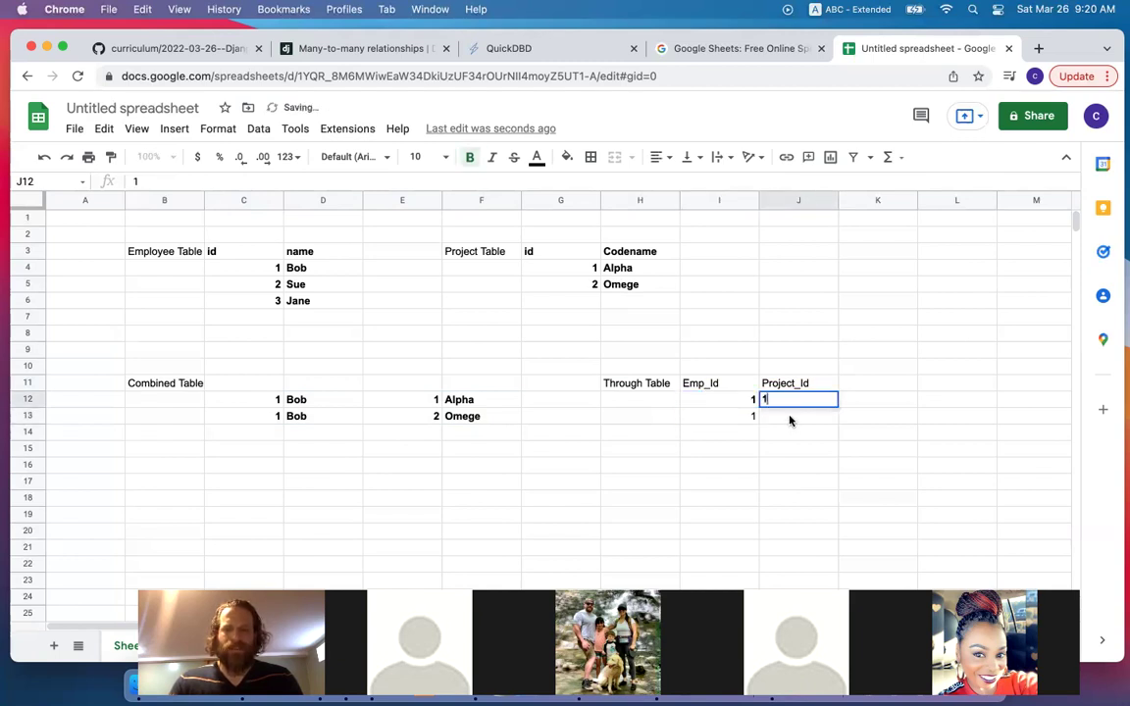
left_click(789, 415)
type("1")
key("BackSpace")
type("2")
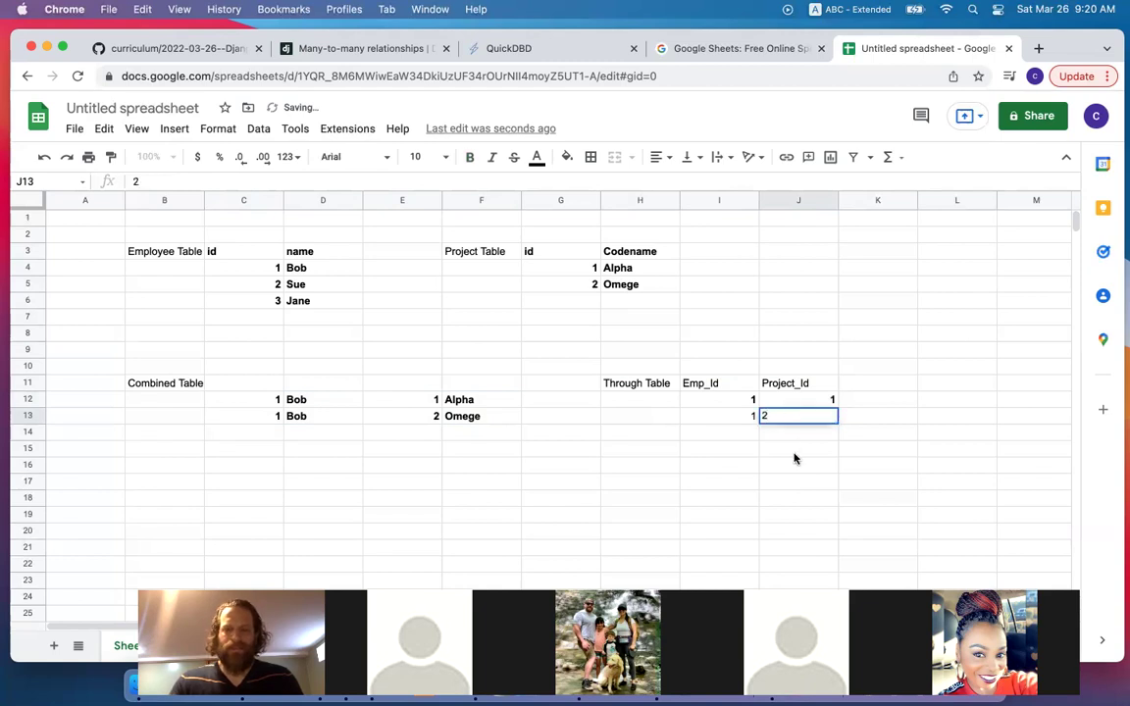
left_click(794, 449)
Examine how the through table's Emp_Id and Project_Id values in I12:J13 relate to the first employee record in C4:D4
left_click_drag(655, 385, 849, 415)
left_click(809, 402)
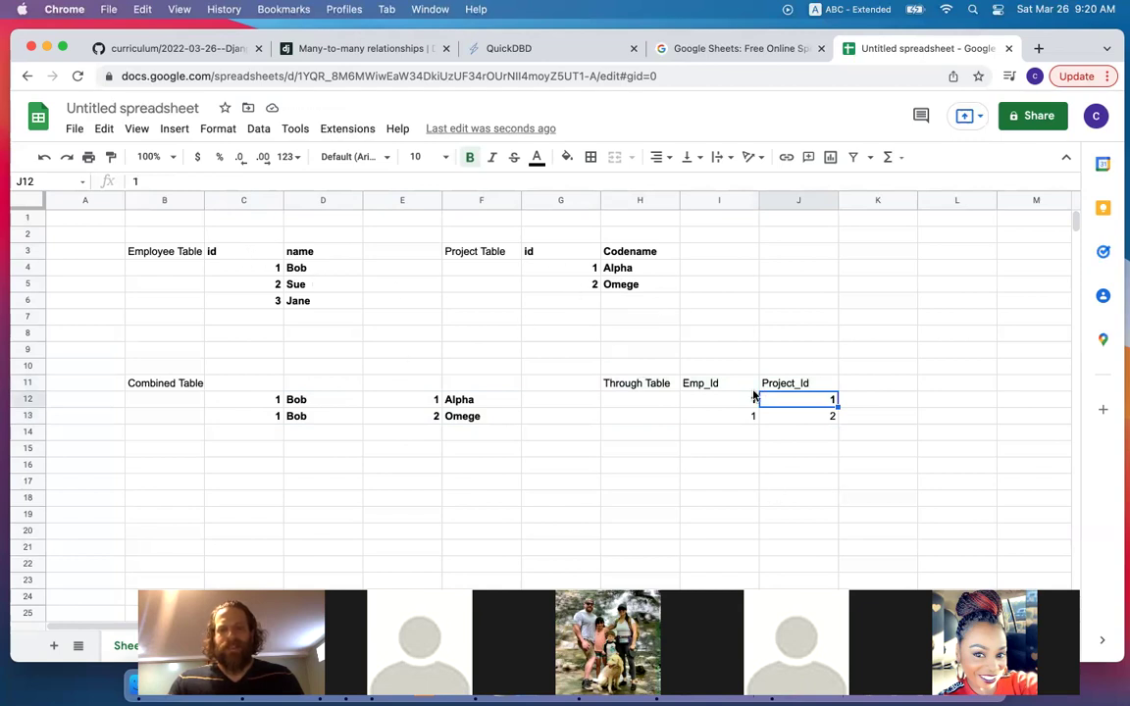
left_click(257, 269)
left_click_drag(294, 272, 368, 272)
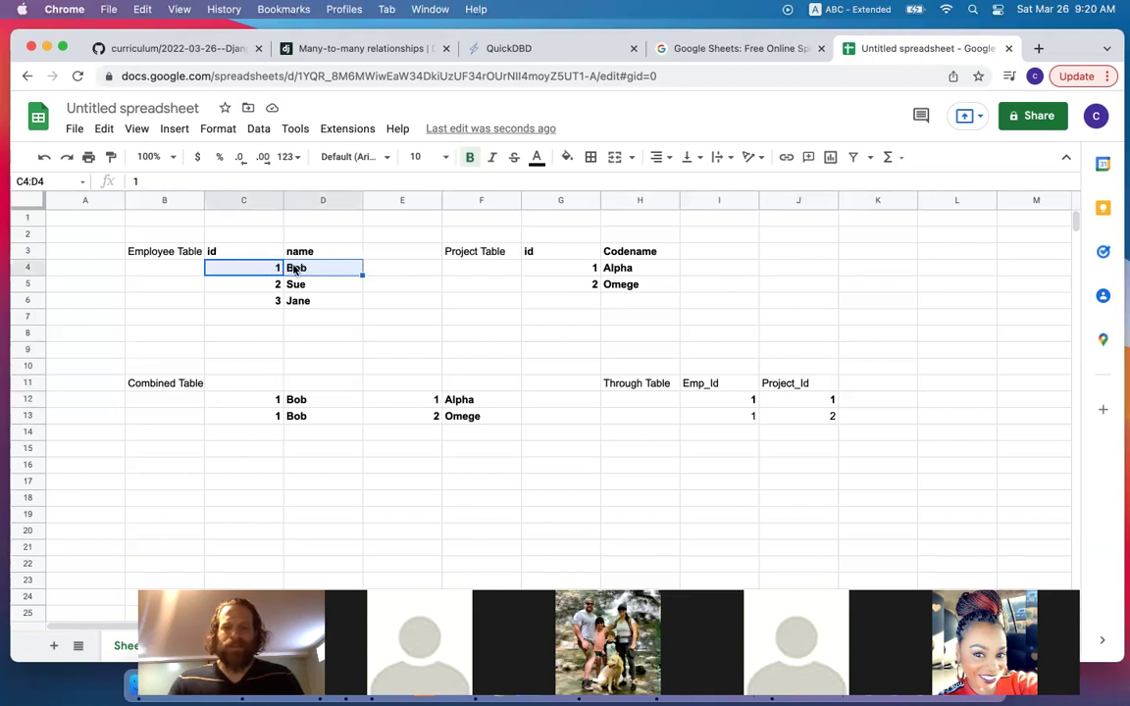
left_click(723, 402)
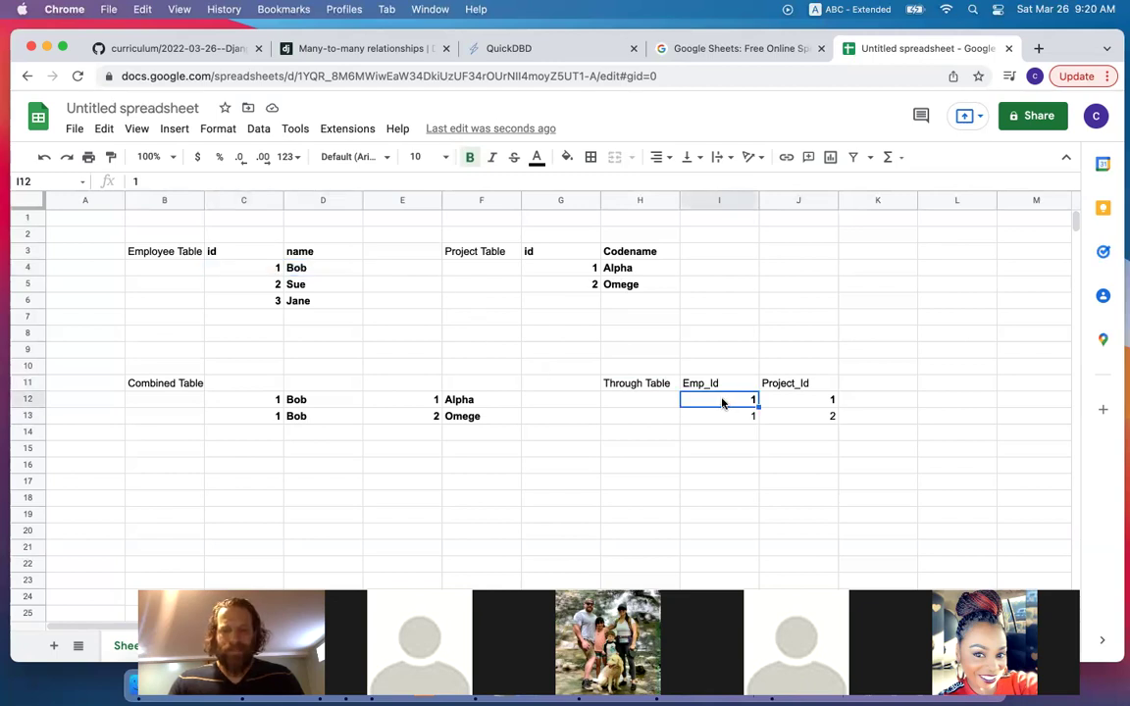
left_click_drag(718, 401, 721, 415)
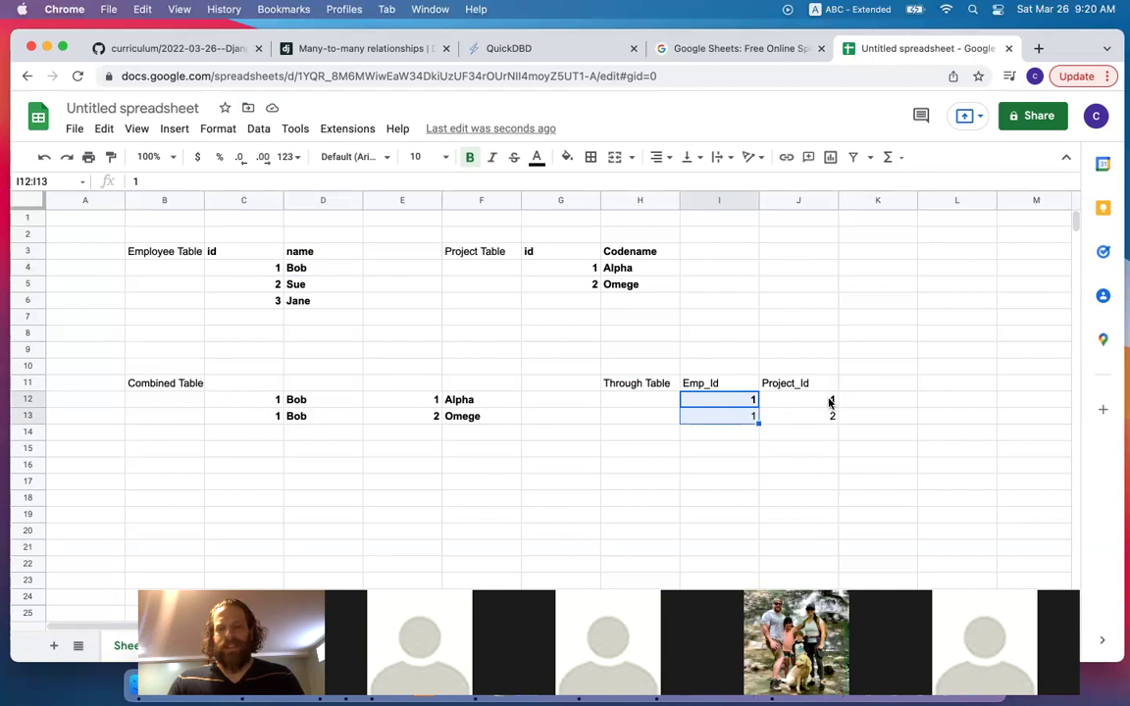
left_click_drag(814, 403, 822, 415)
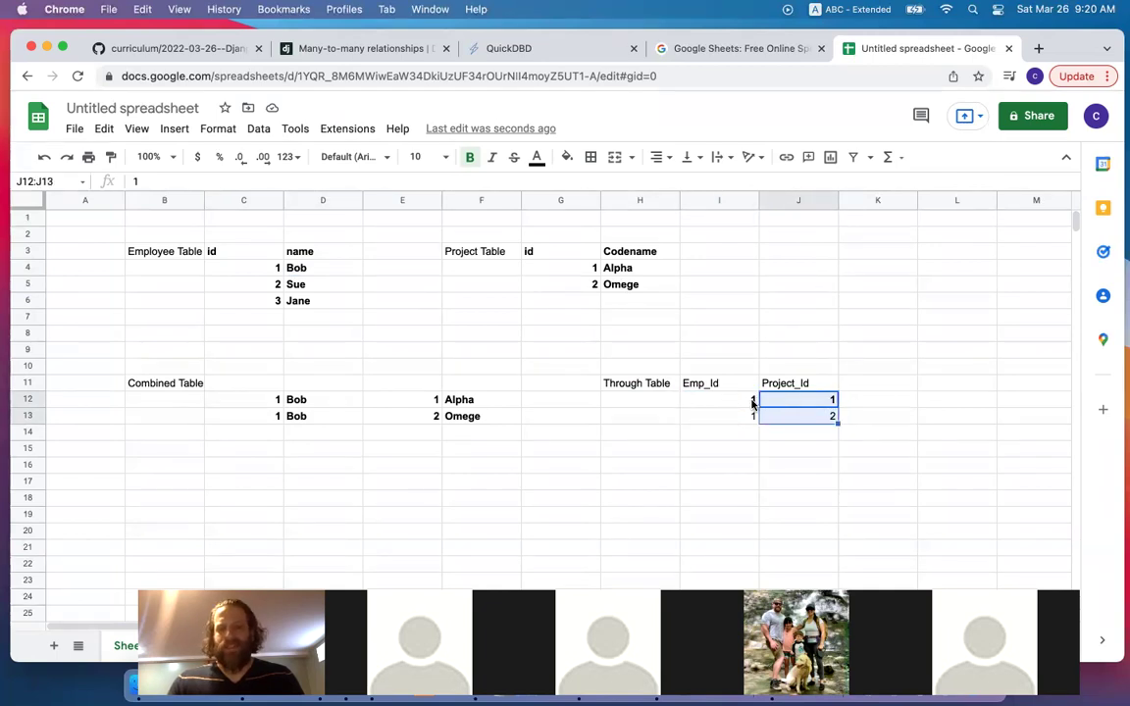
left_click_drag(742, 401, 744, 421)
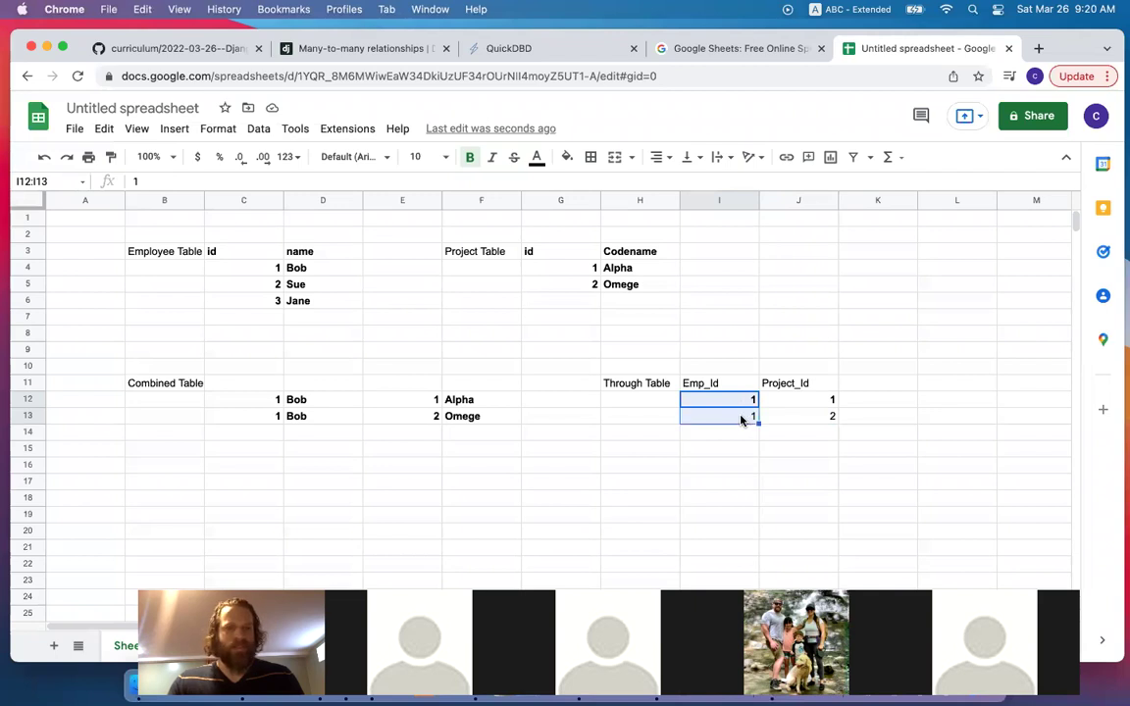
Examine how the project ids in J12:J13 pair with the employee ids in I12:I13 of the through table
left_click(800, 405)
left_click(810, 421)
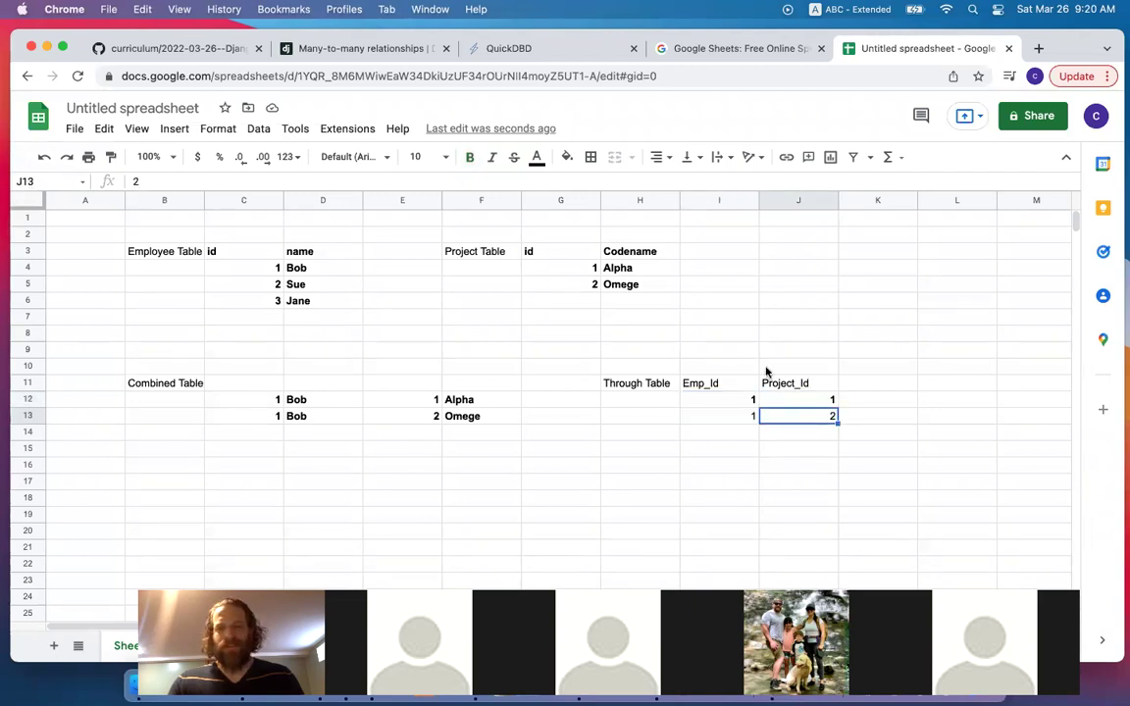
left_click(812, 400)
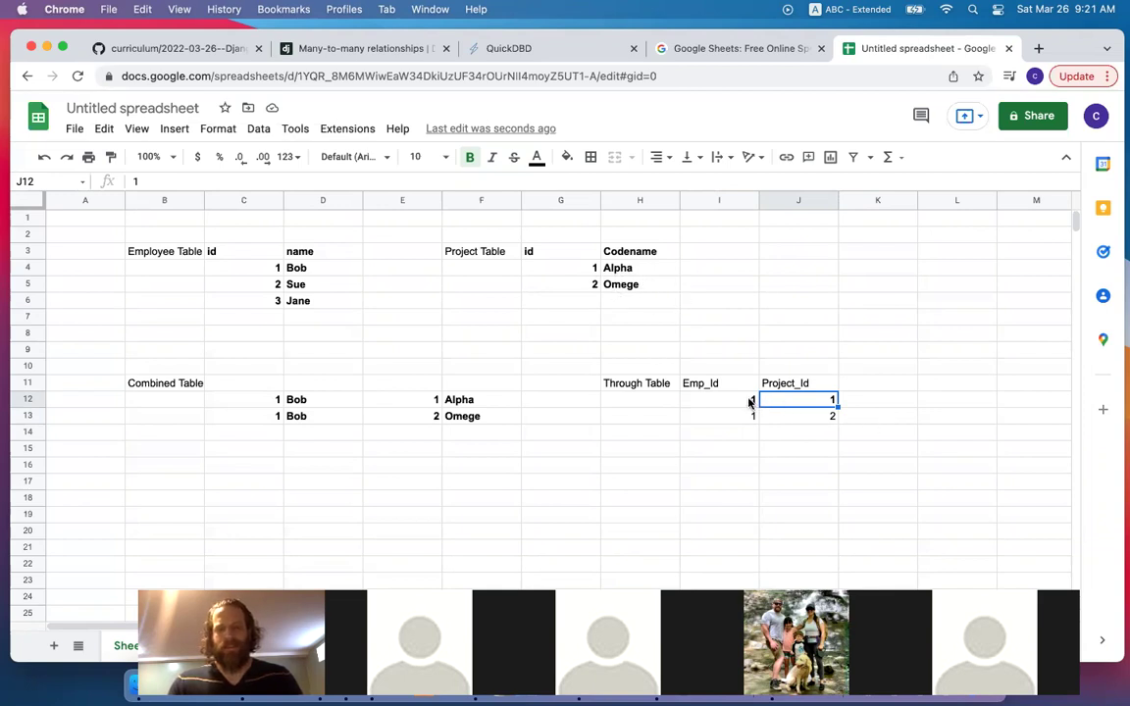
left_click(704, 417)
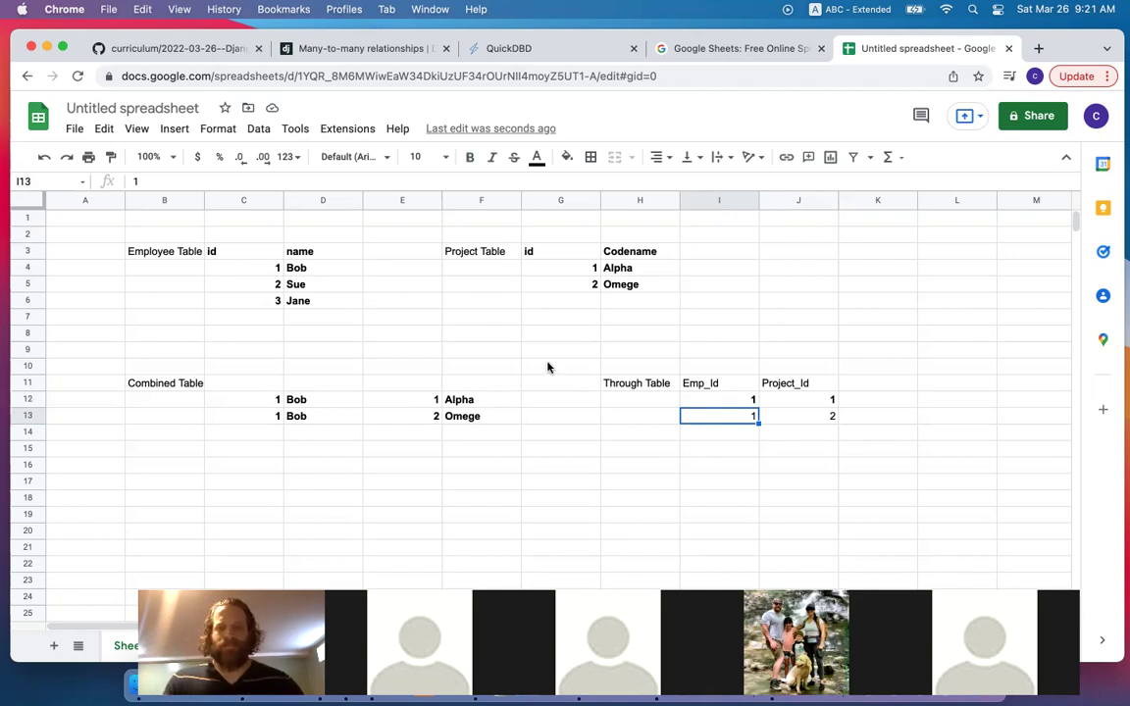
key("ctrl+Up")
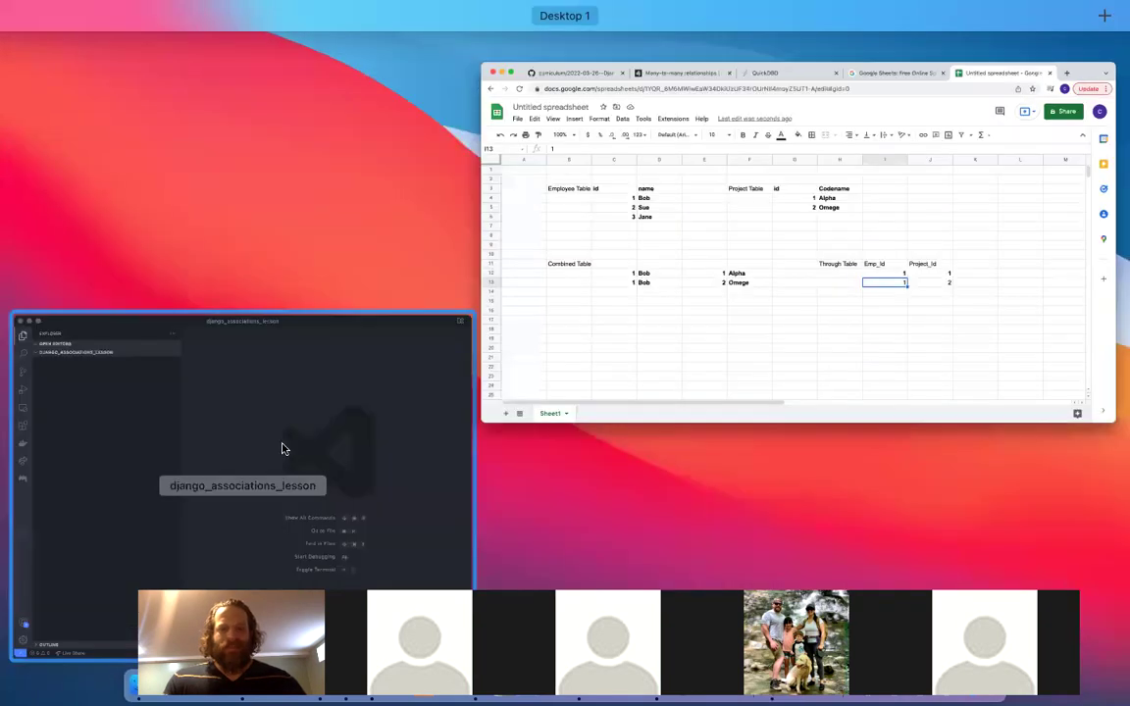
left_click(282, 448)
left_click(962, 39)
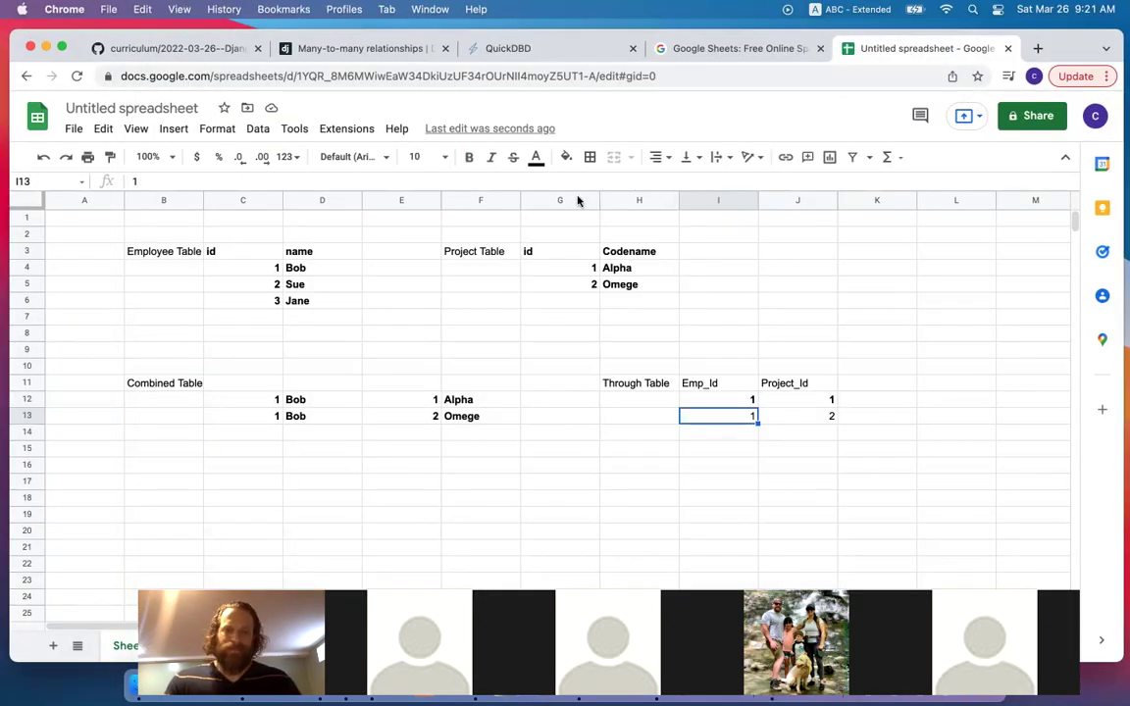
Switch to the QuickDBD diagram and capture a screenshot of its Profile, Employee, Employee_Projects and Project tables
left_click(498, 36)
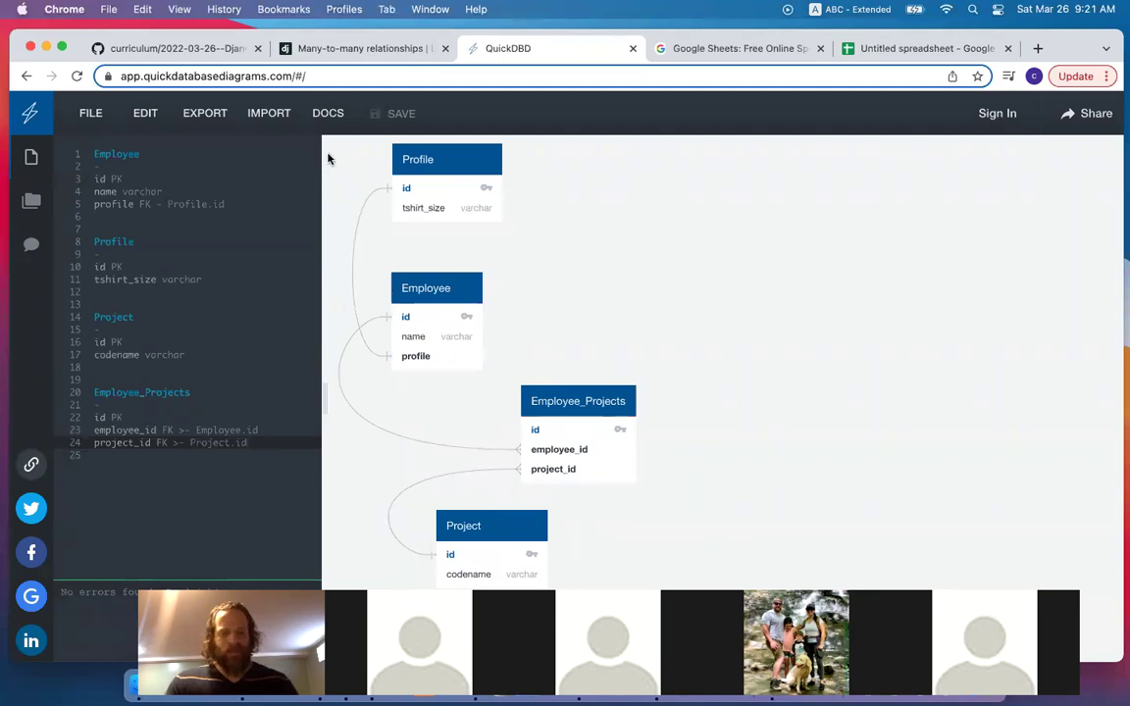
key("super+shift+4")
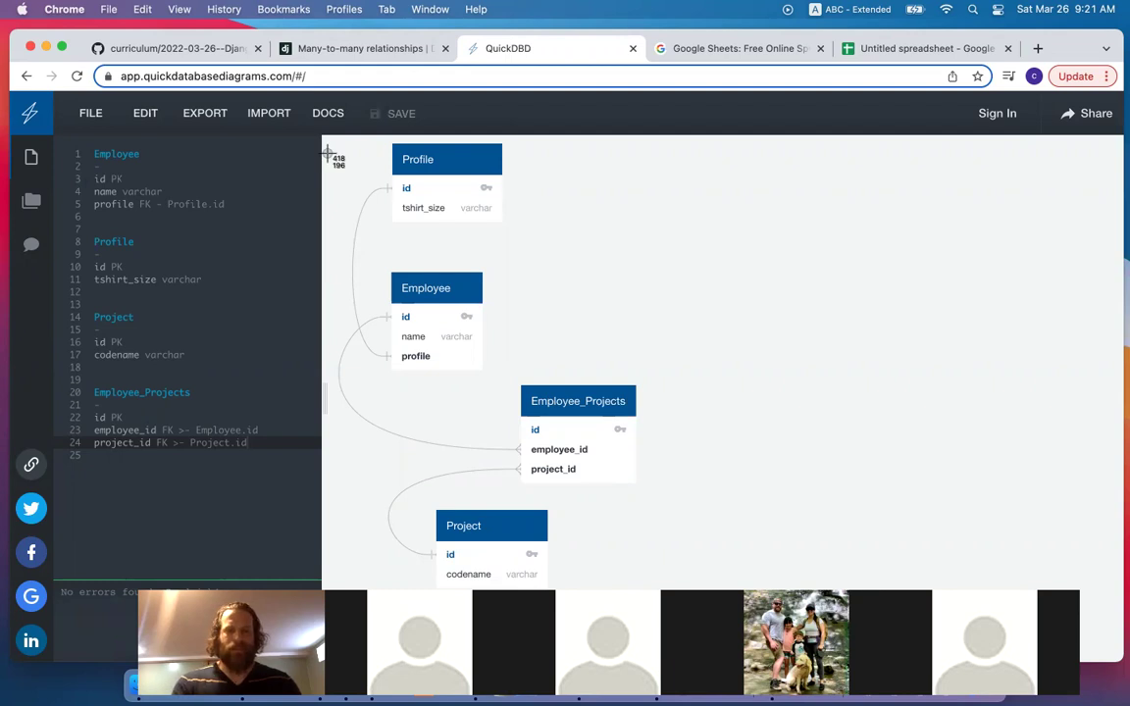
left_click_drag(327, 144, 673, 585)
Add the diagram screenshot to the django_associations_lesson project in VS Code, close its preview and reposition the editor window
key("ctrl+Up")
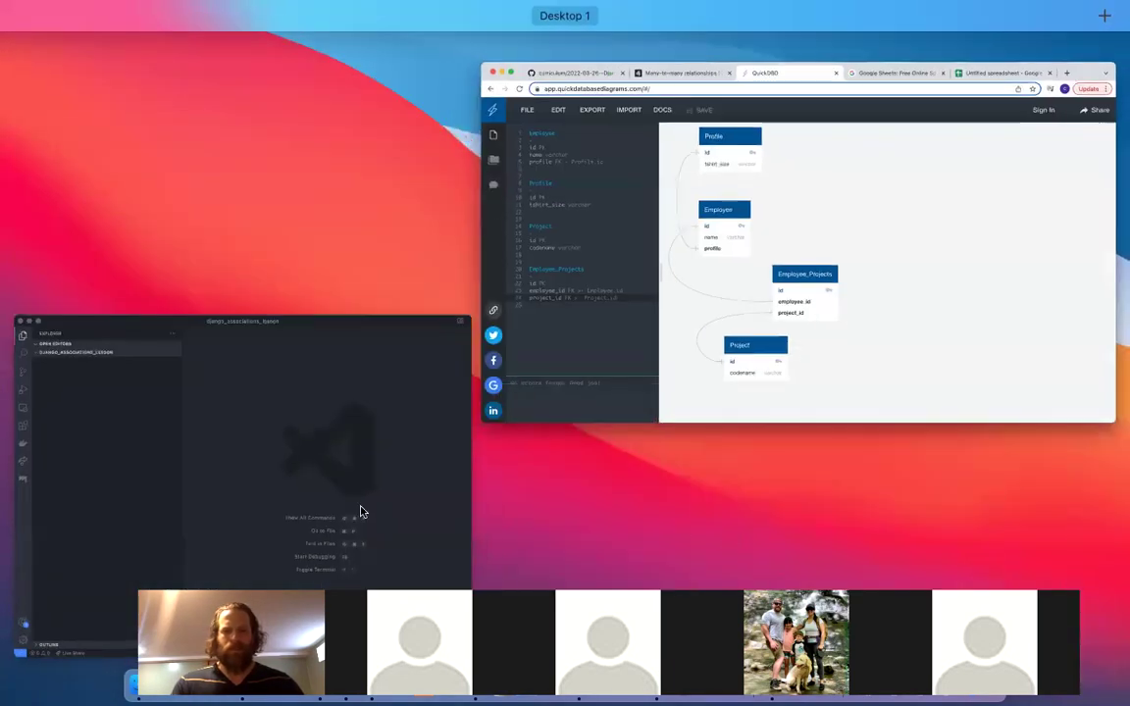
mouse_move(1121, 683)
left_click_drag(985, 603, 302, 360)
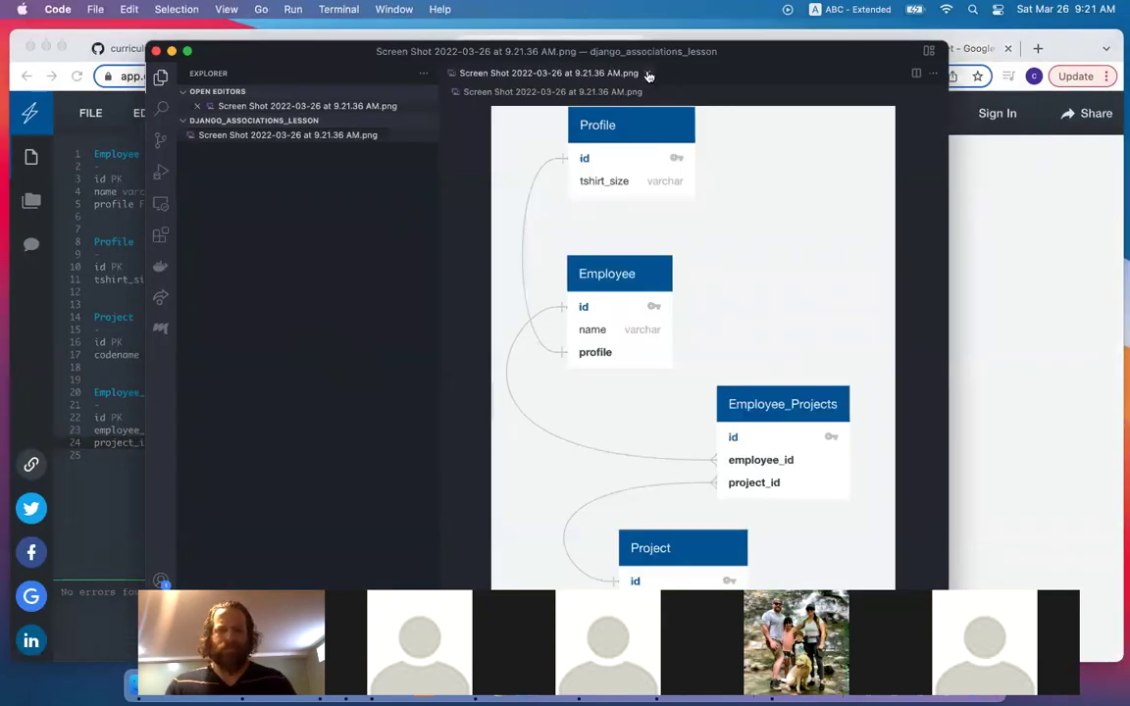
left_click(648, 77)
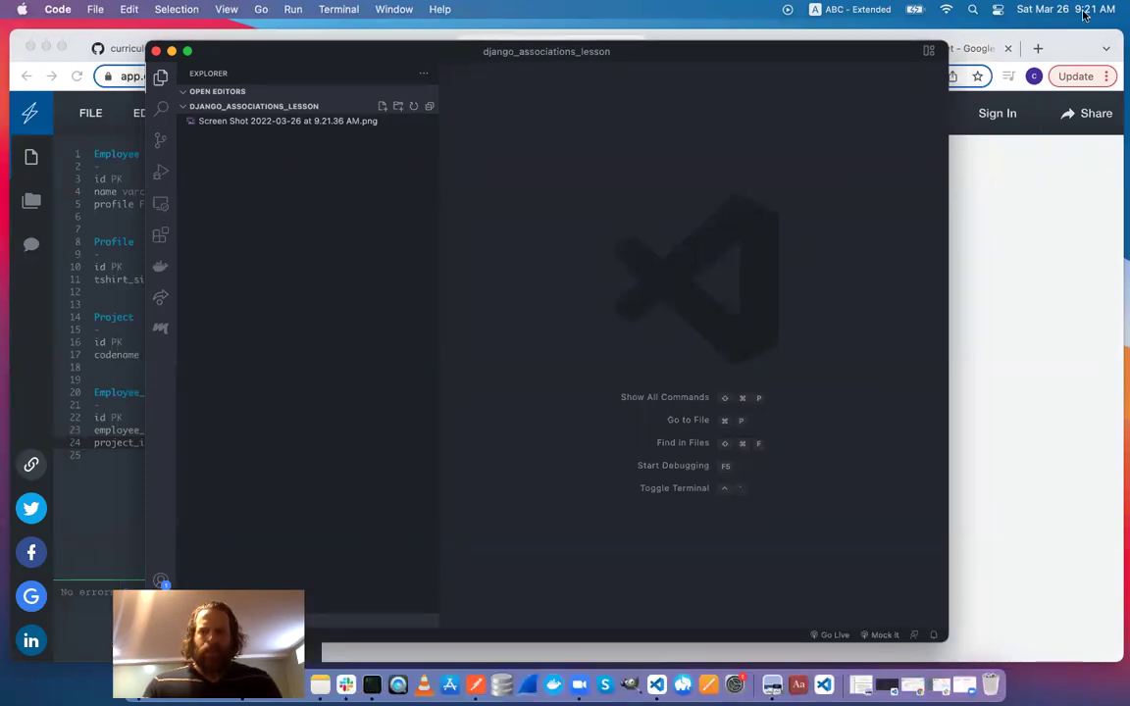
left_click_drag(668, 56, 269, 191)
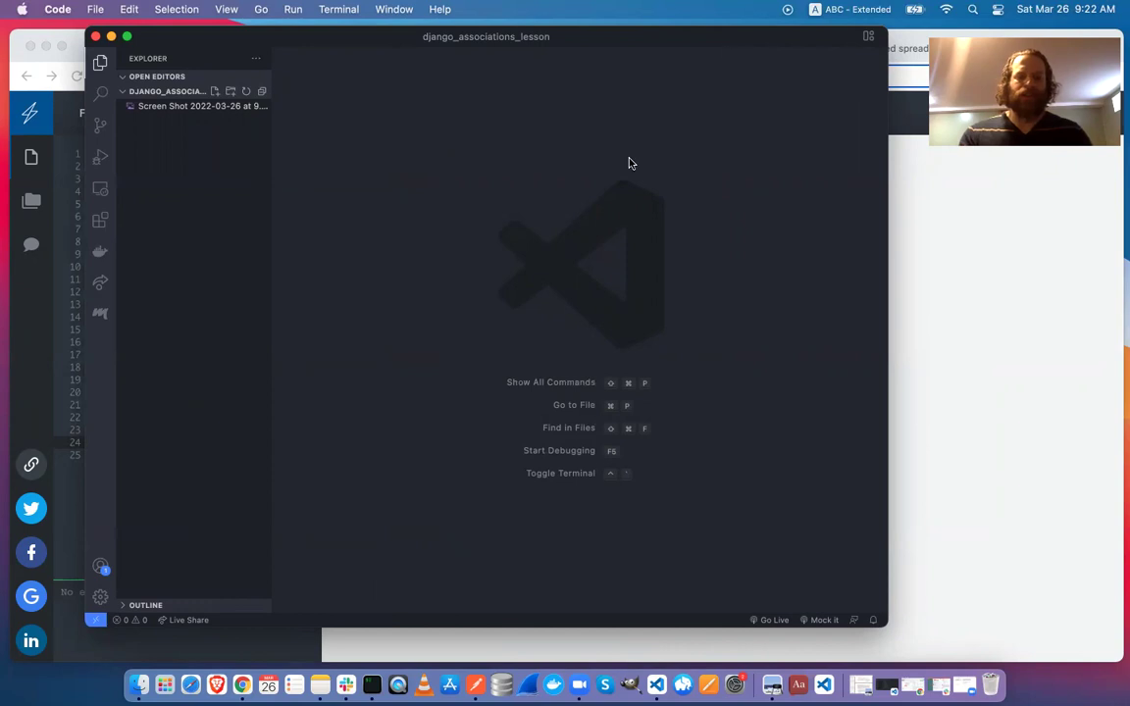
Open an enlarged terminal in the project and create a virtual environment with python -m venv venv
key("ctrl+grave")
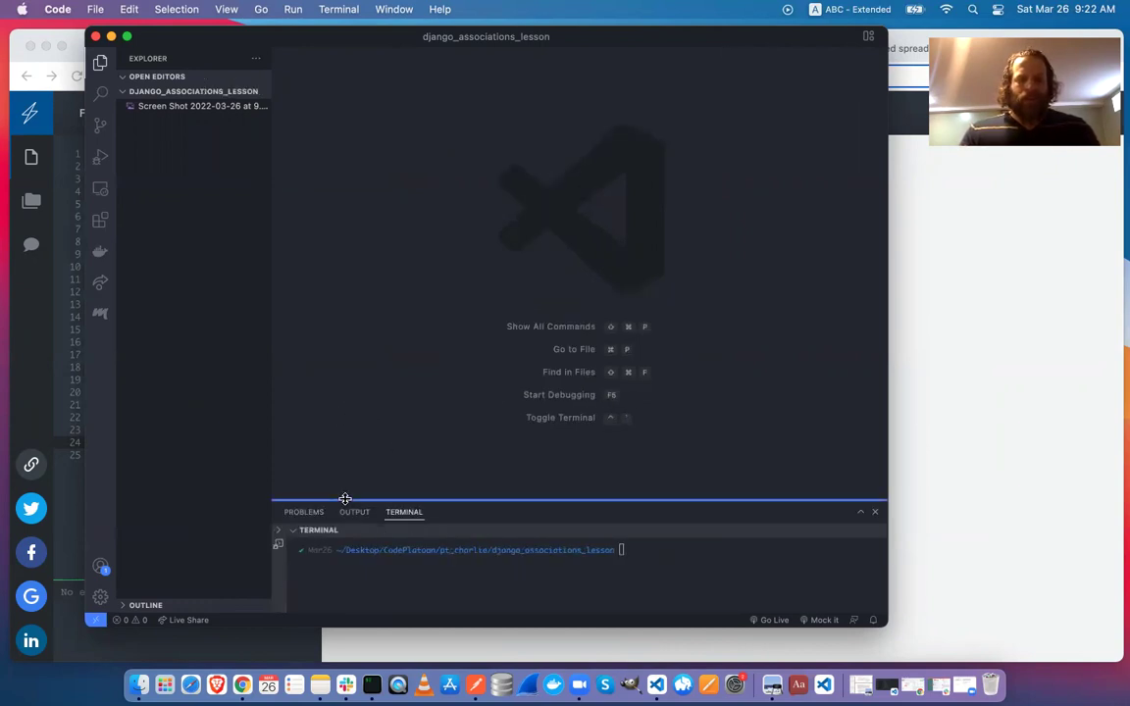
left_click_drag(346, 498, 345, 461)
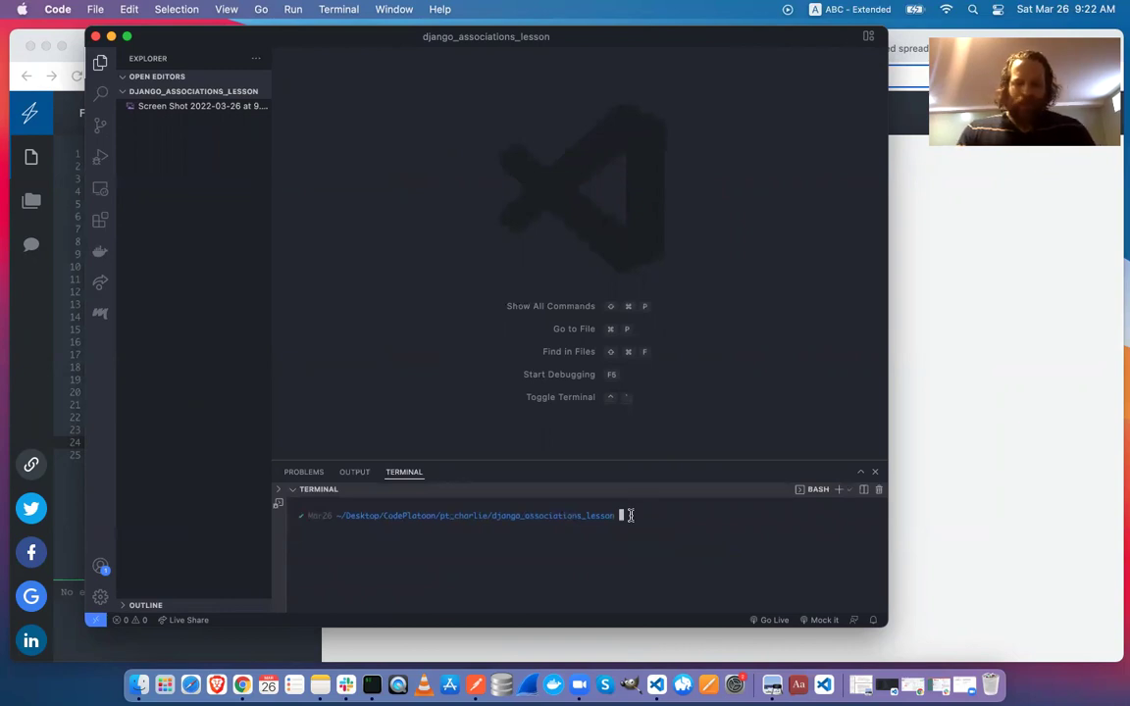
type("pyt")
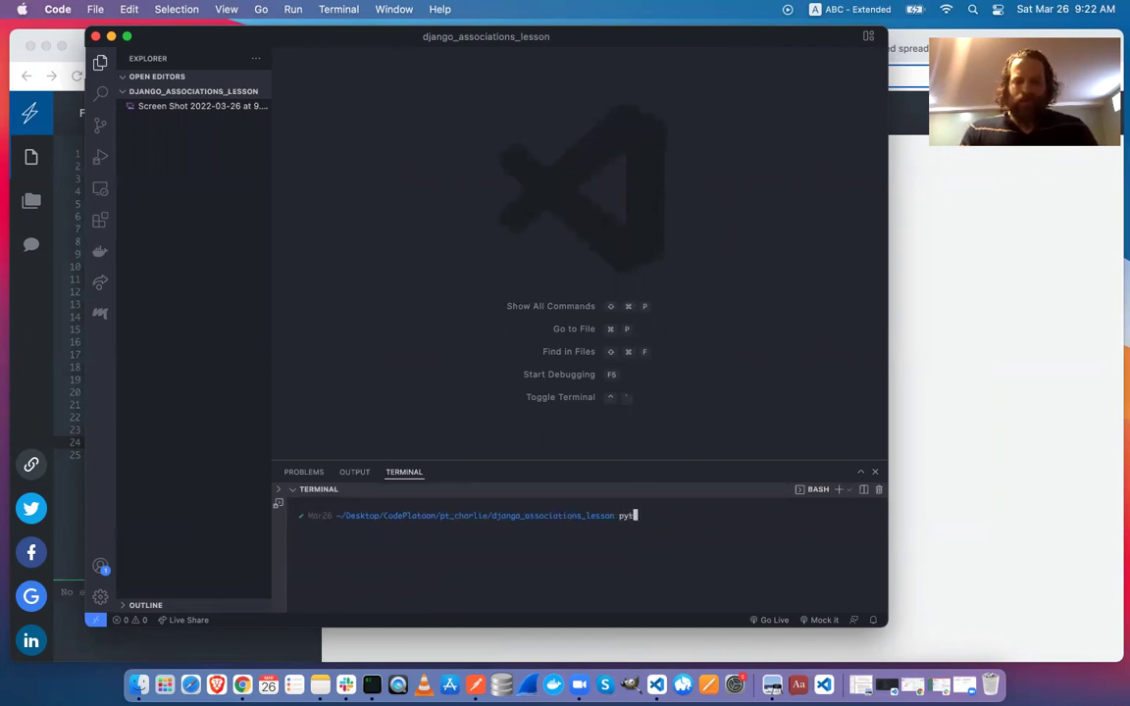
type("hon -m venv venv")
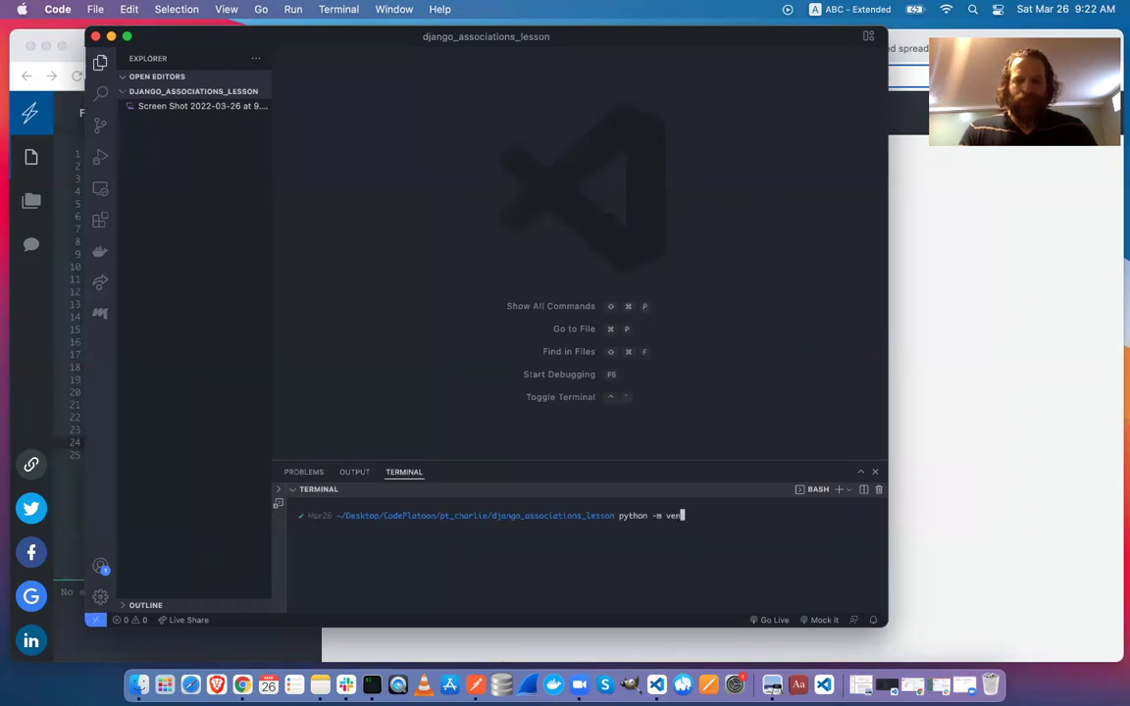
key("Return")
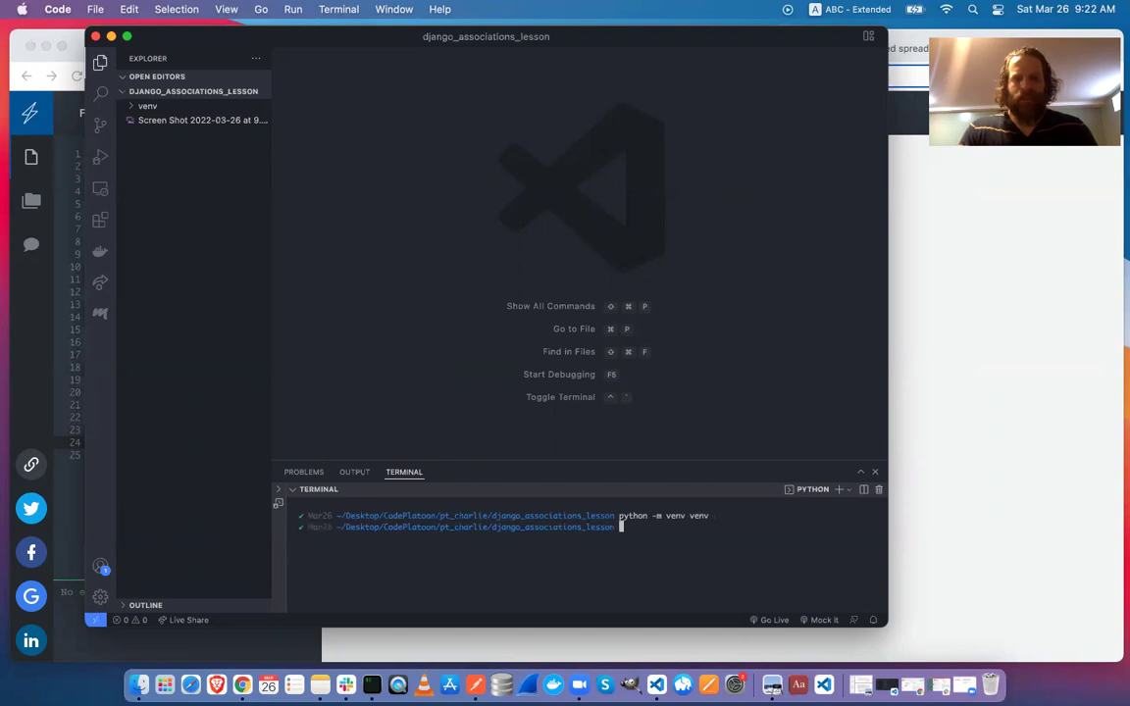
Activate the virtual environment with source venv/bin/activate
type("source v")
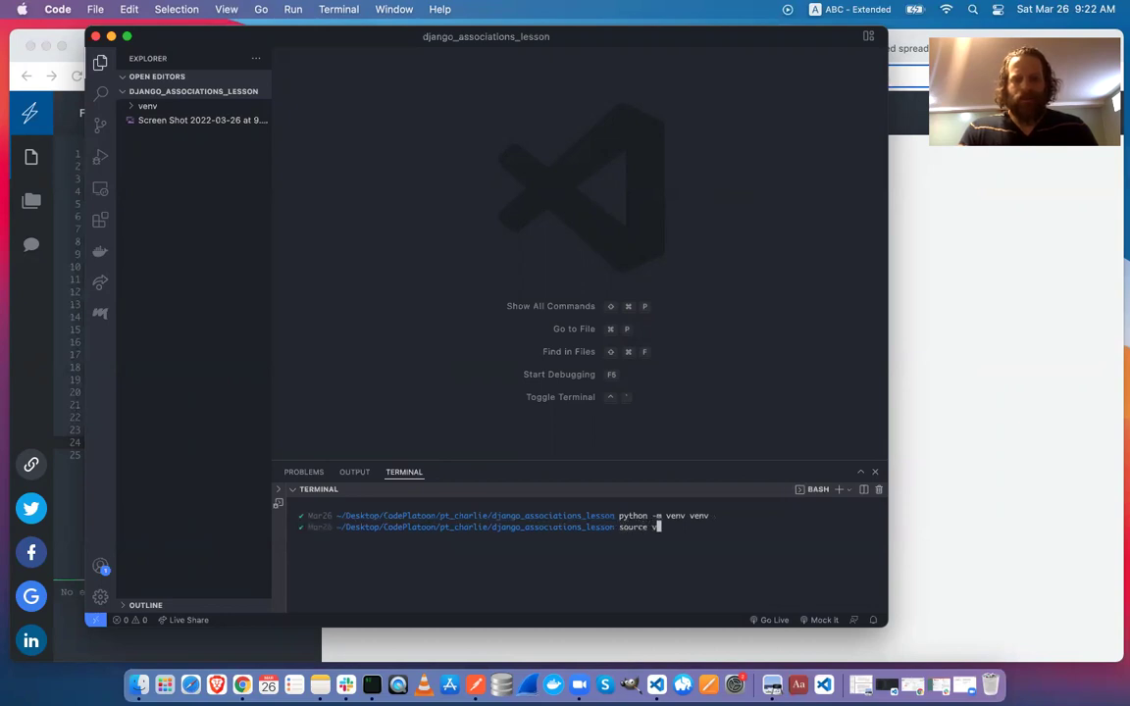
type("env/bin/activate")
key("Return")
Install Django in the active virtual environment with pip install django
type("pip in")
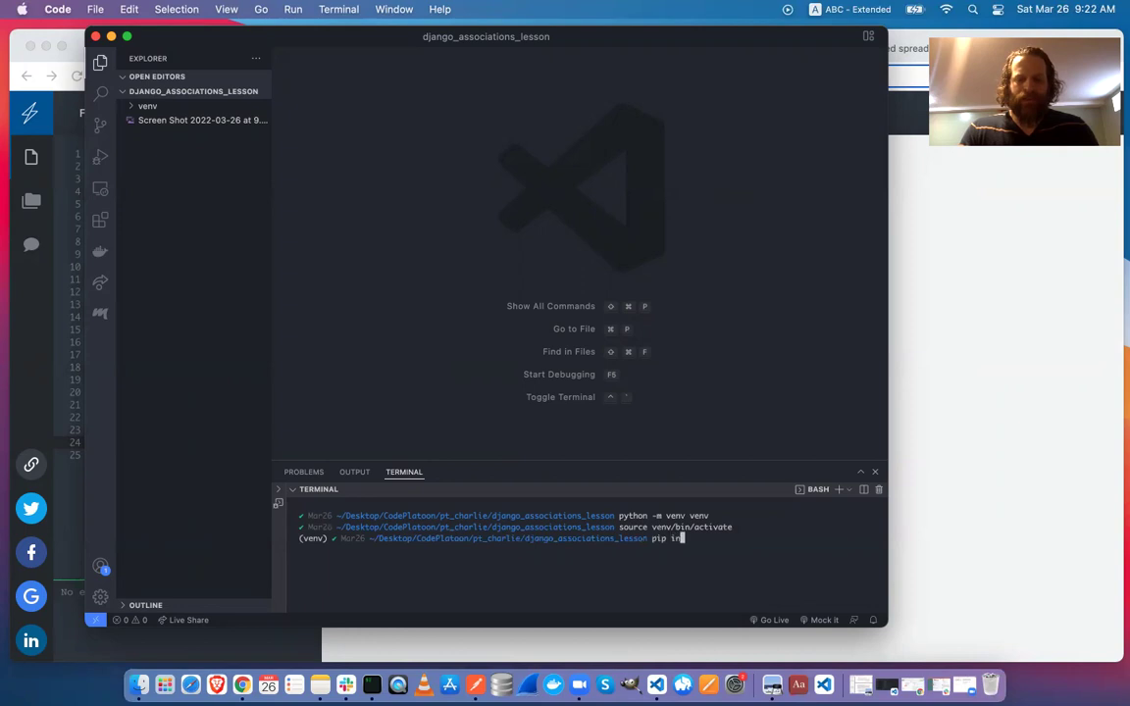
type("stall django")
key("Return")
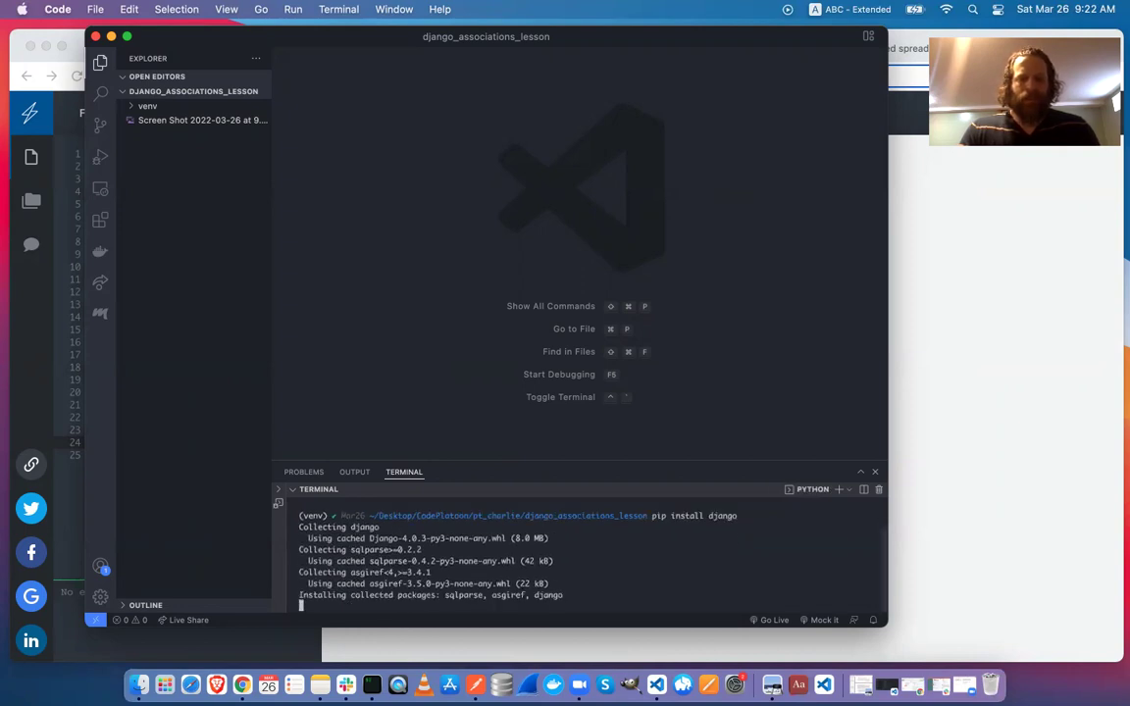